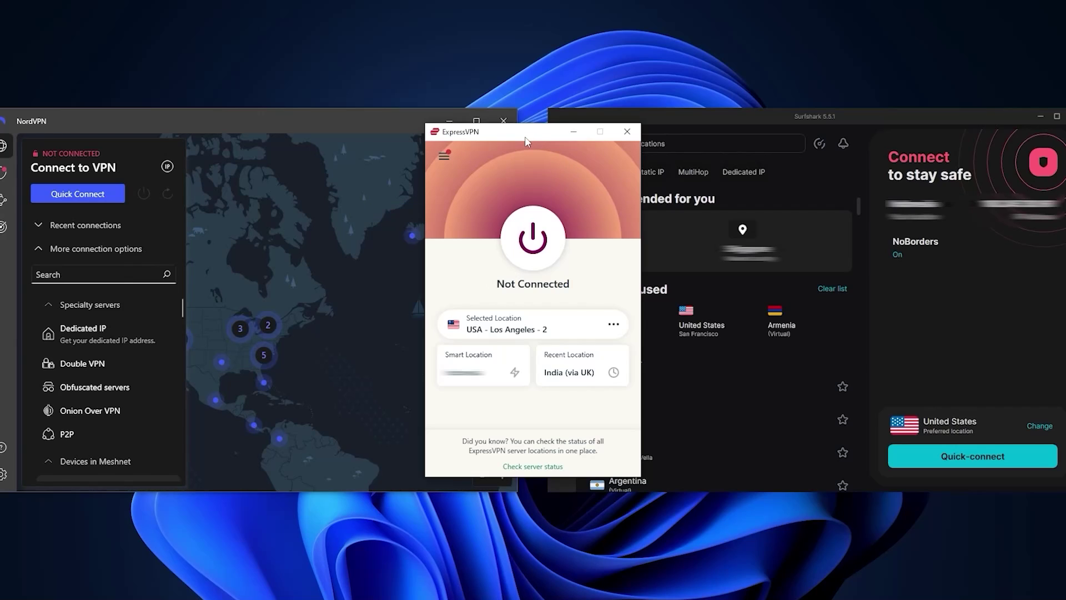
Bring the NordVPN and Surfshark windows to the front over ExpressVPN
left_click(359, 116)
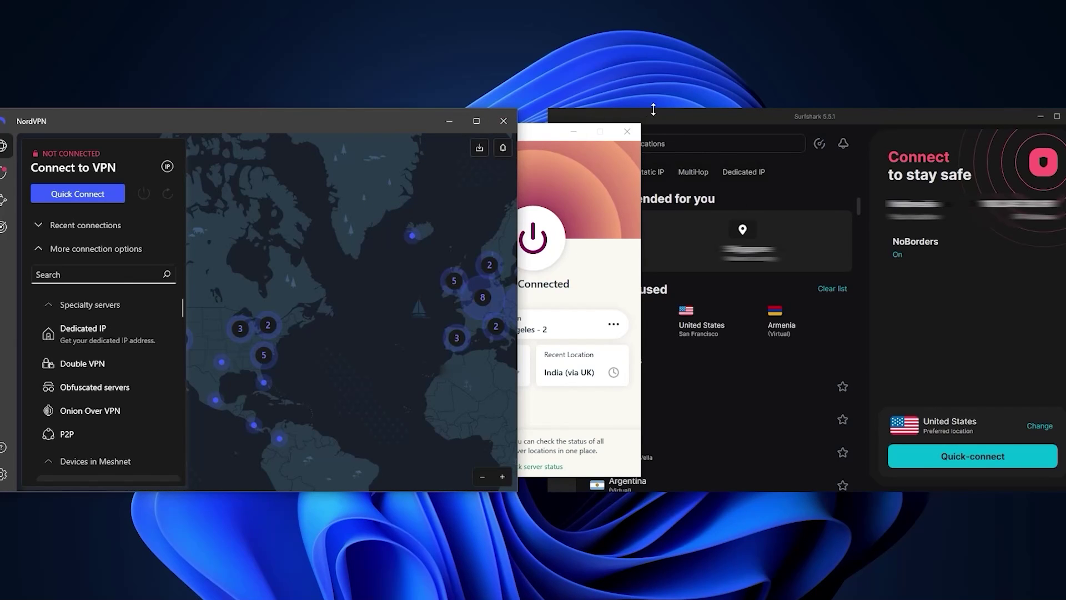
left_click(607, 119)
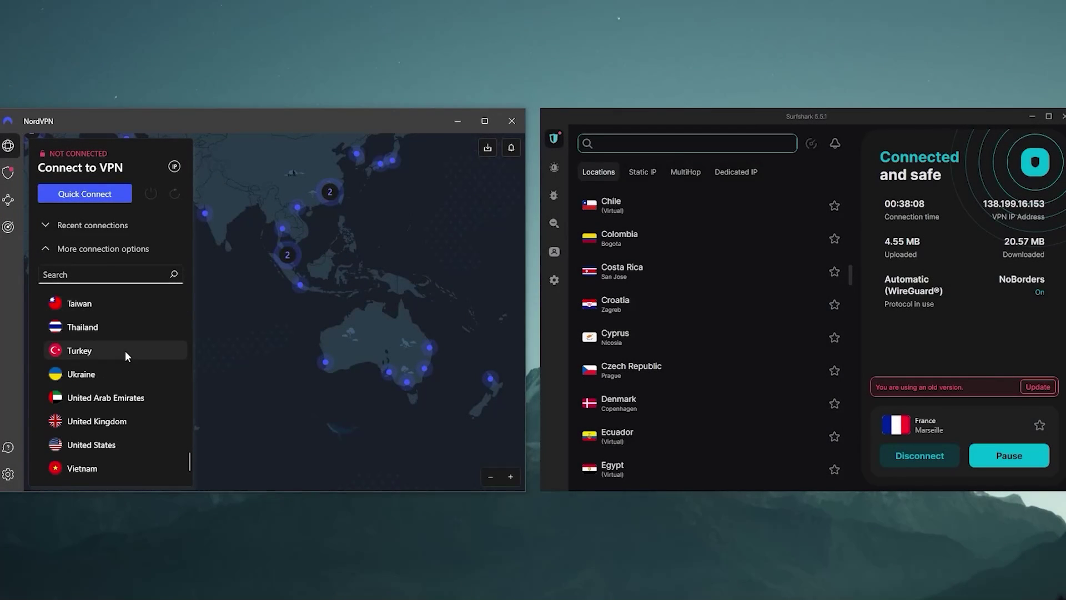
Bring up both apps' settings pages and review NordVPN's Kill Switch options
scroll(697, 283, "down", 4)
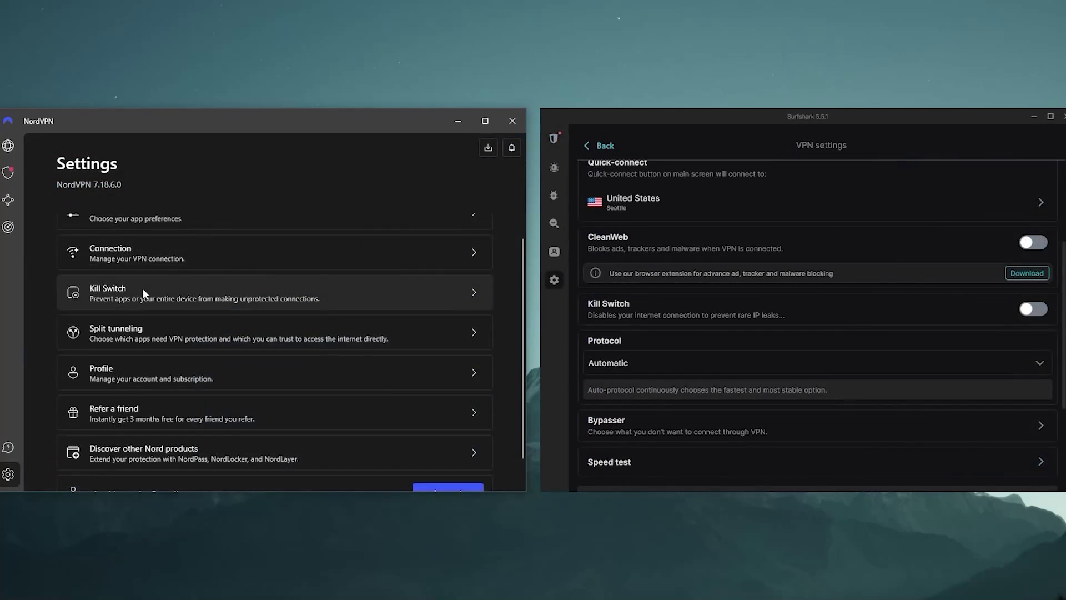
left_click(142, 288)
left_click(79, 169)
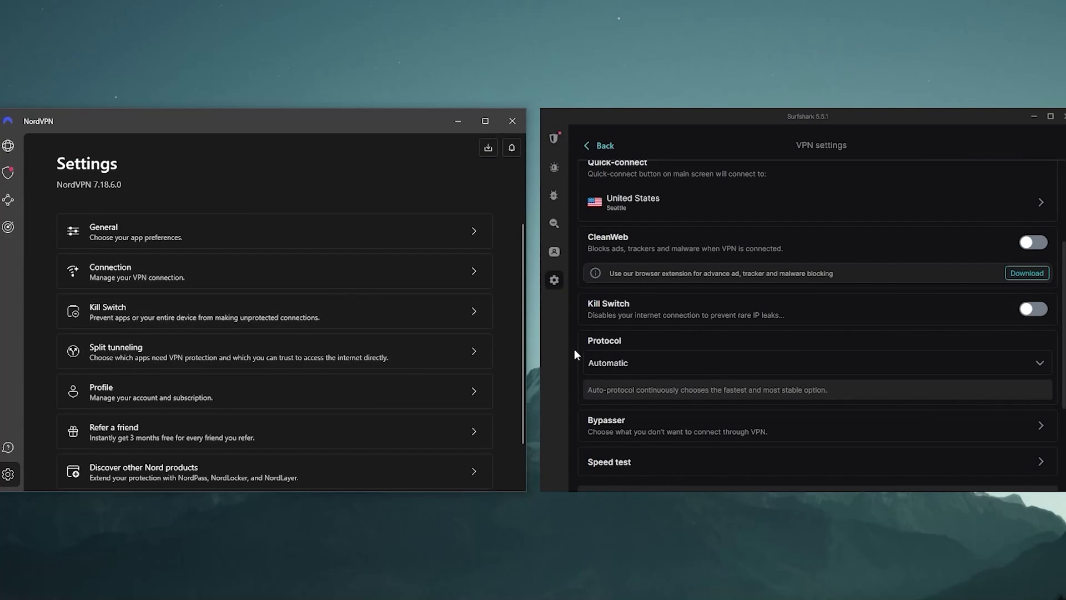
scroll(642, 324, "down", 2)
scroll(698, 252, "up", 1)
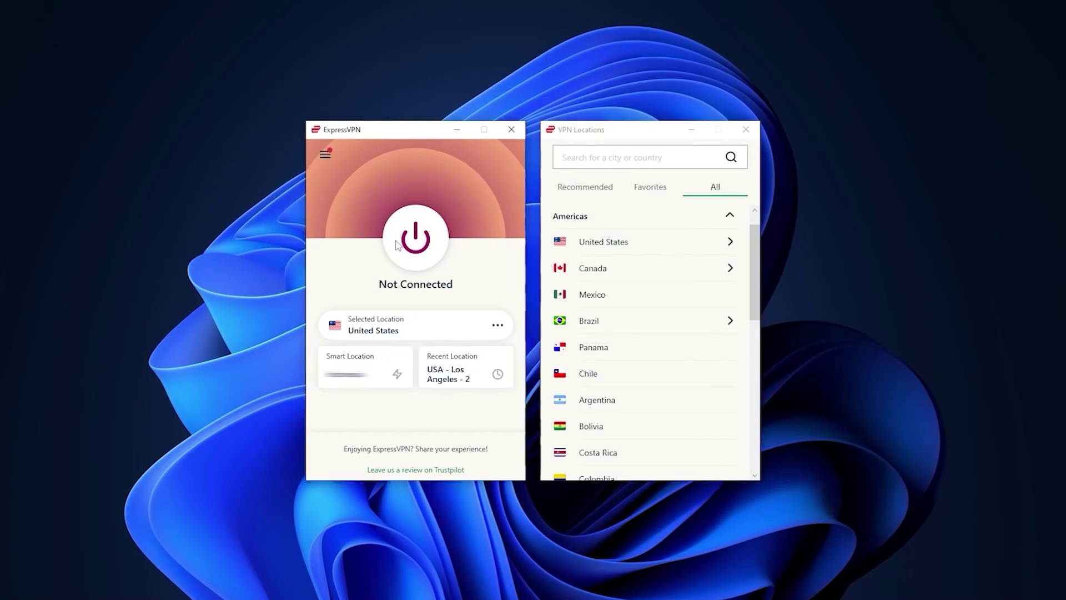
Connect ExpressVPN to USA - Los Angeles - 2, then open the Windows app download page
left_click(453, 370)
left_click(396, 244)
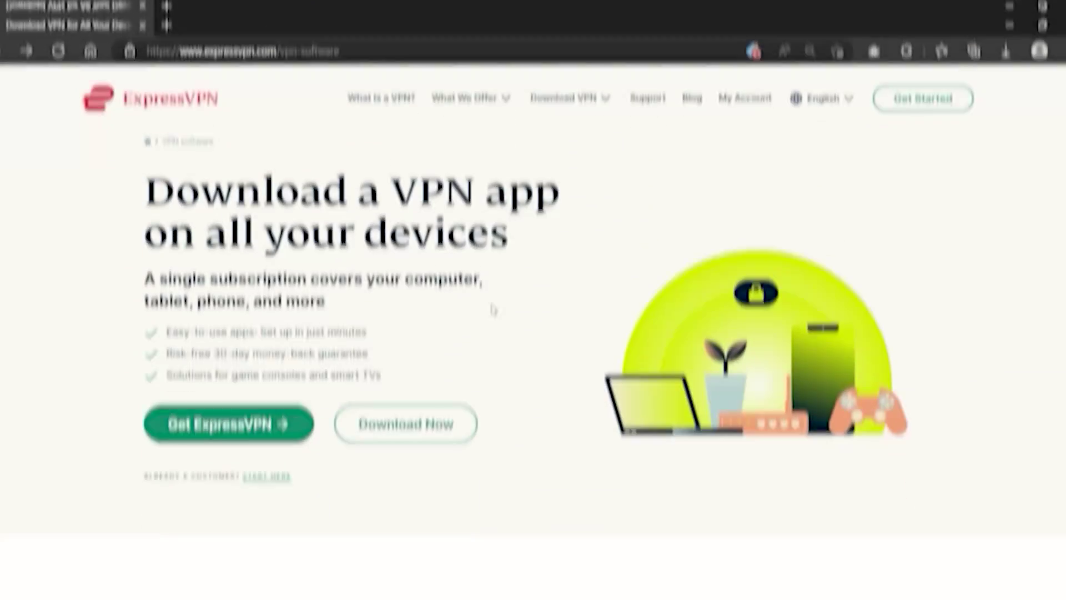
left_click(436, 395)
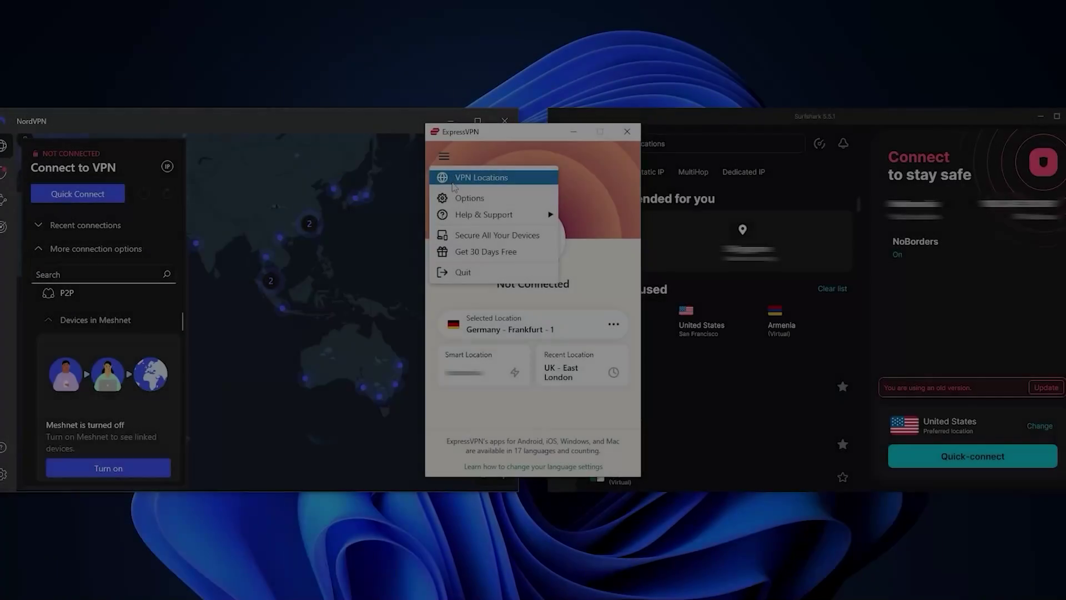
Open ExpressVPN's Options and switch NordVPN's split tunneling on
left_click(461, 198)
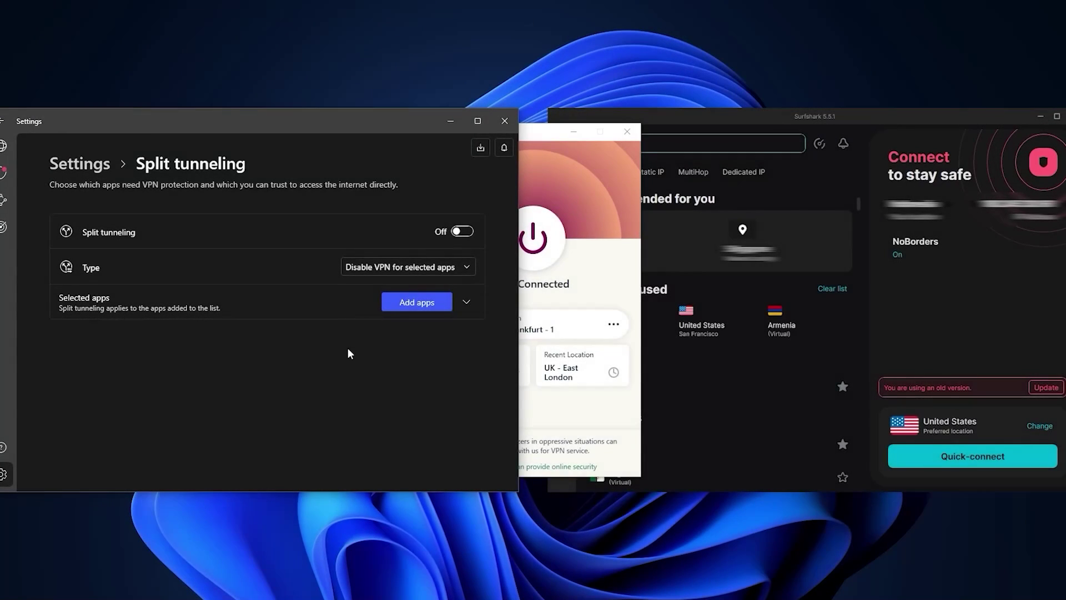
left_click(469, 231)
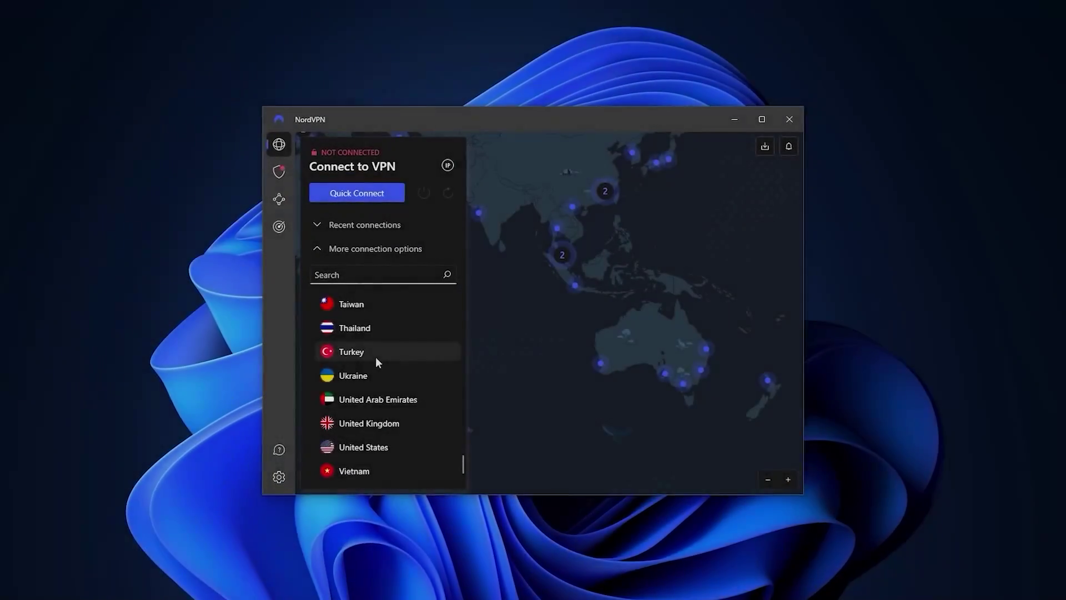
scroll(376, 358, "up", 5)
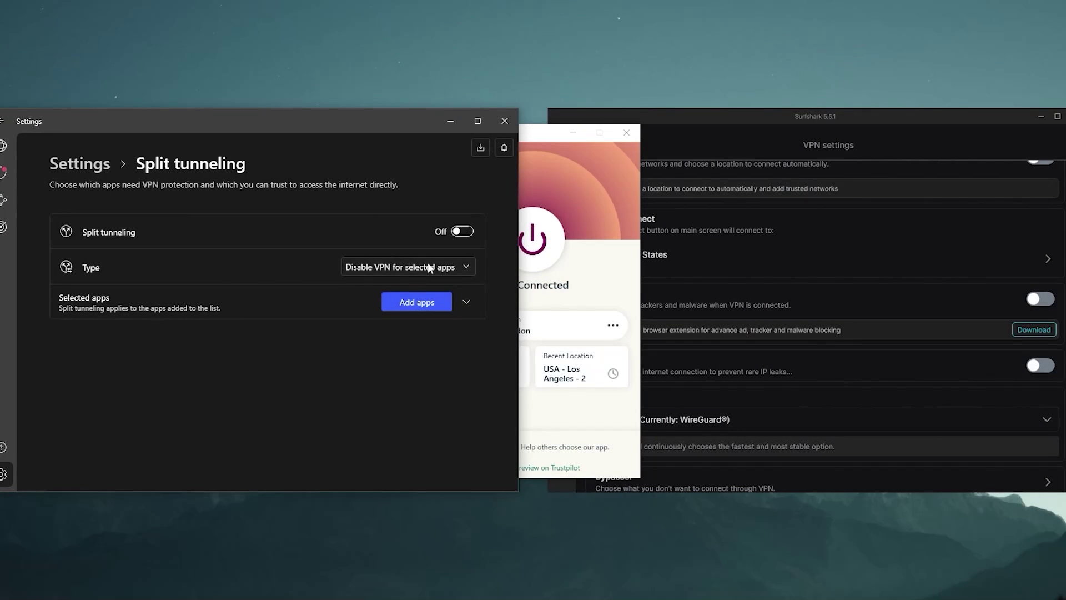
Set split tunneling to Enable VPN for selected apps and add Creative Cloud Core Service
left_click(427, 262)
left_click(395, 284)
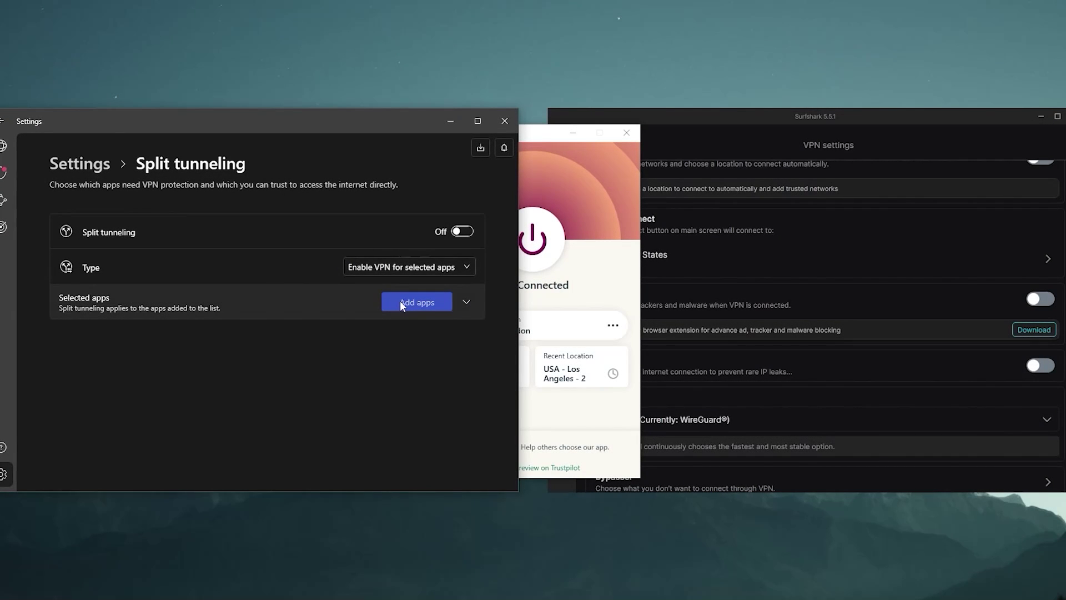
left_click(401, 303)
scroll(366, 311, "down", 2)
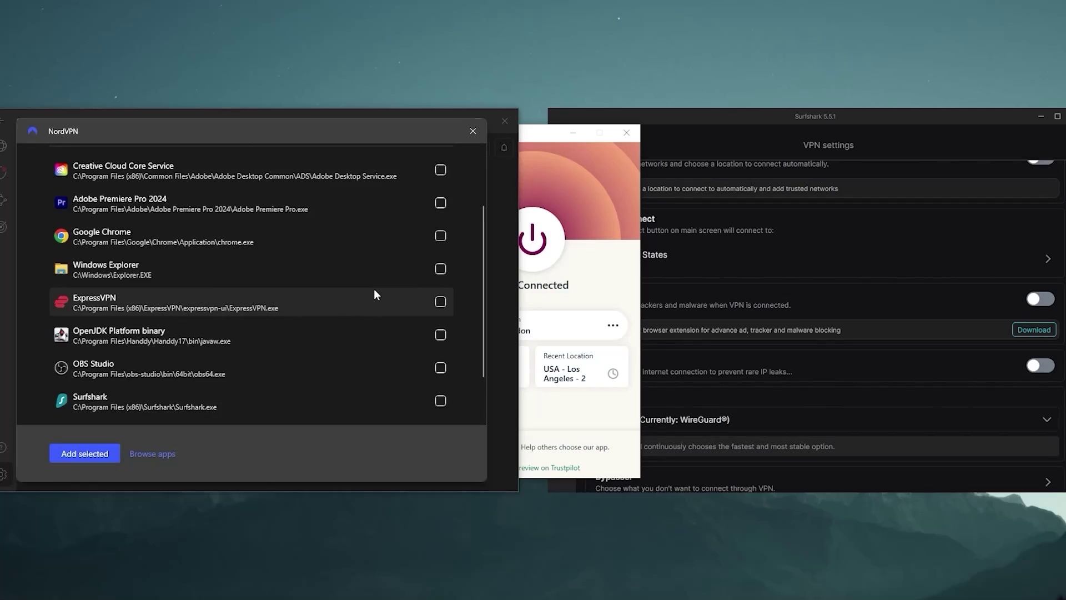
scroll(366, 297, "down", 2)
scroll(355, 312, "up", 5)
left_click(441, 252)
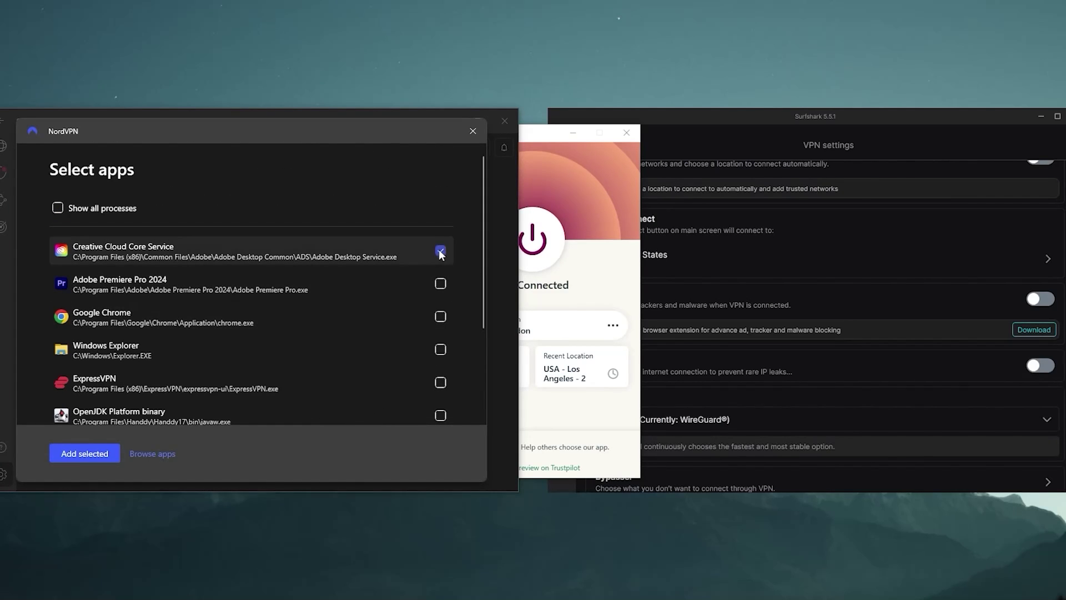
left_click(101, 451)
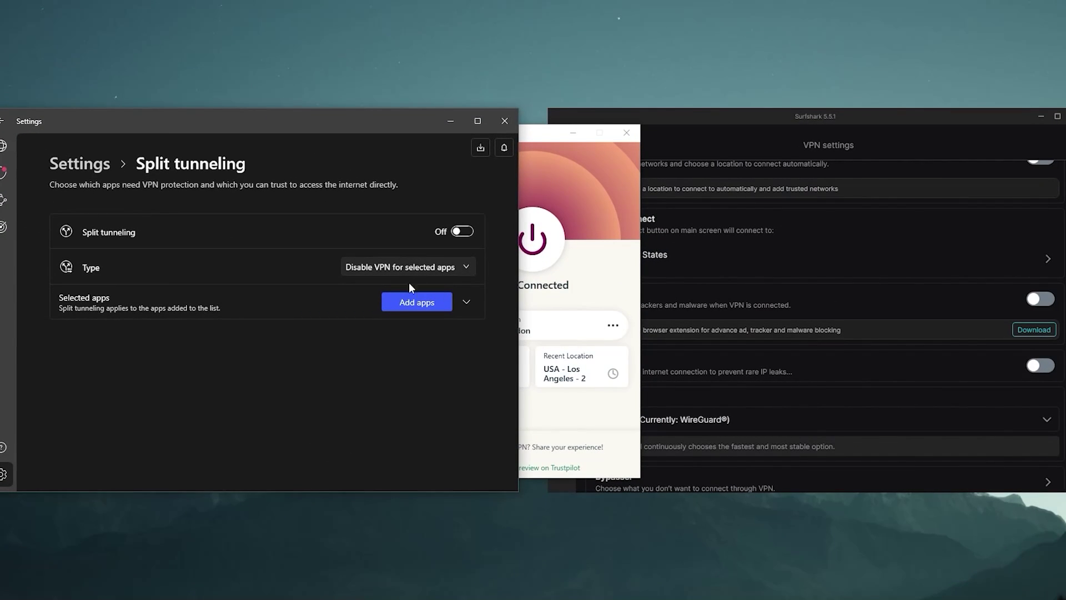
Add Creative Cloud Core Service to the split tunneling app list again
left_click(422, 304)
left_click(414, 254)
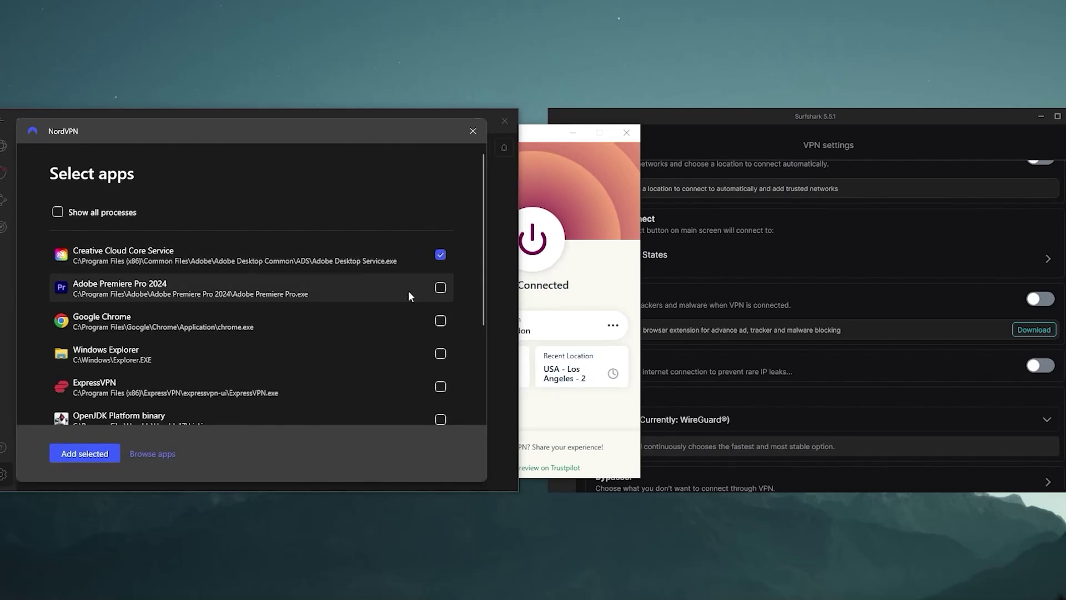
left_click(84, 453)
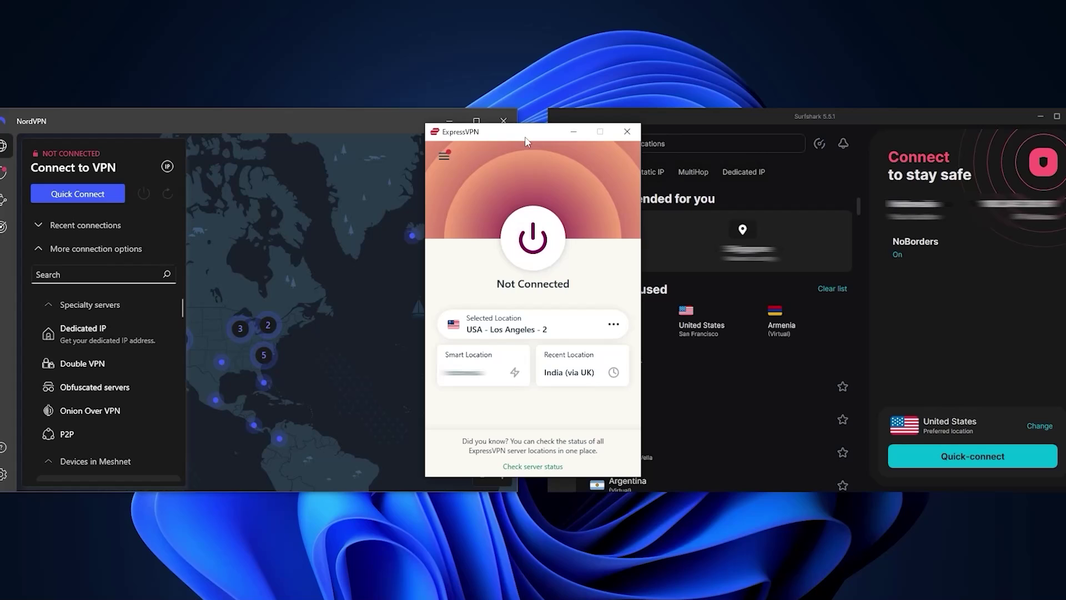
Bring NordVPN, Surfshark, then ExpressVPN to the front in turn
left_click(358, 119)
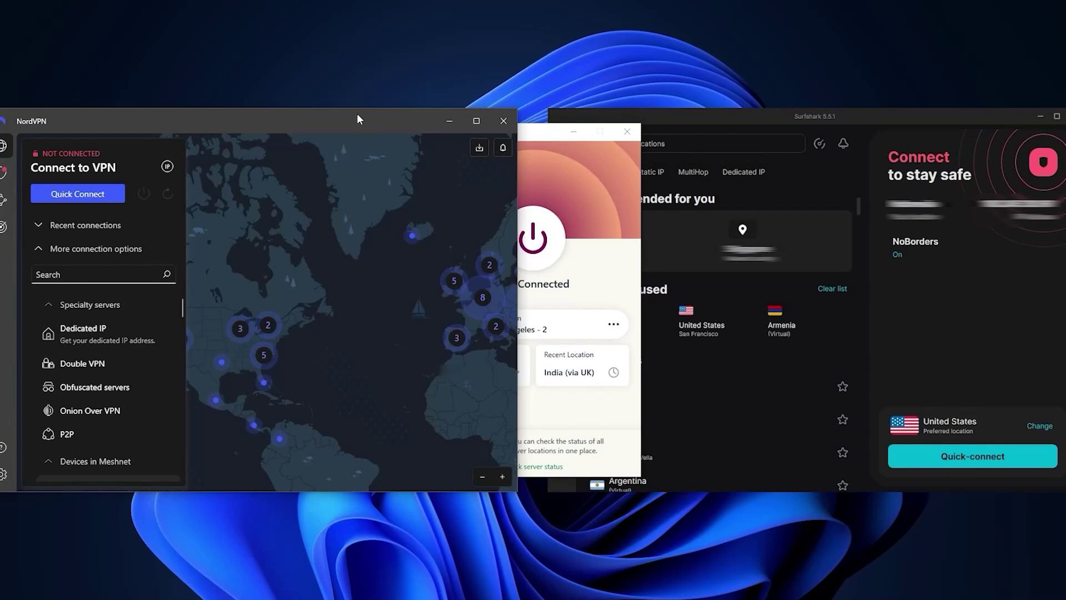
left_click(609, 115)
left_click(543, 133)
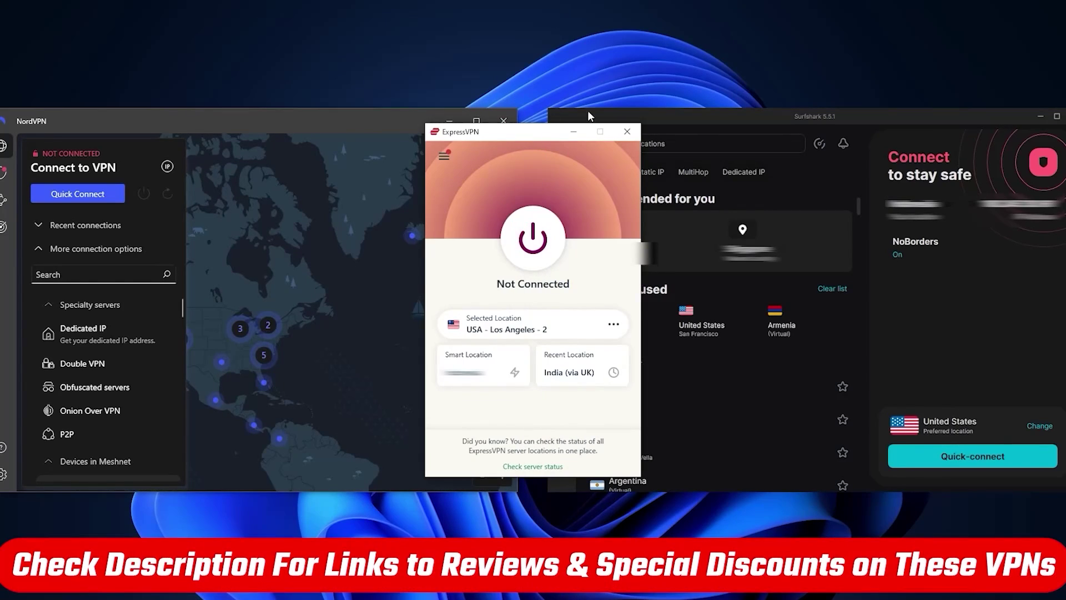
scroll(93, 336, "down", 5)
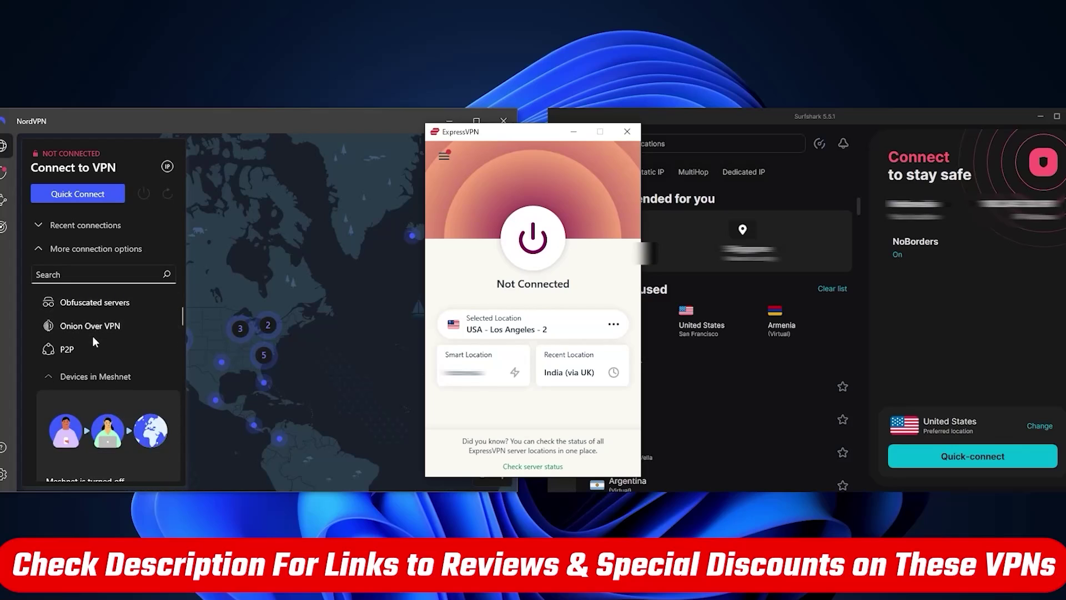
scroll(93, 338, "up", 2)
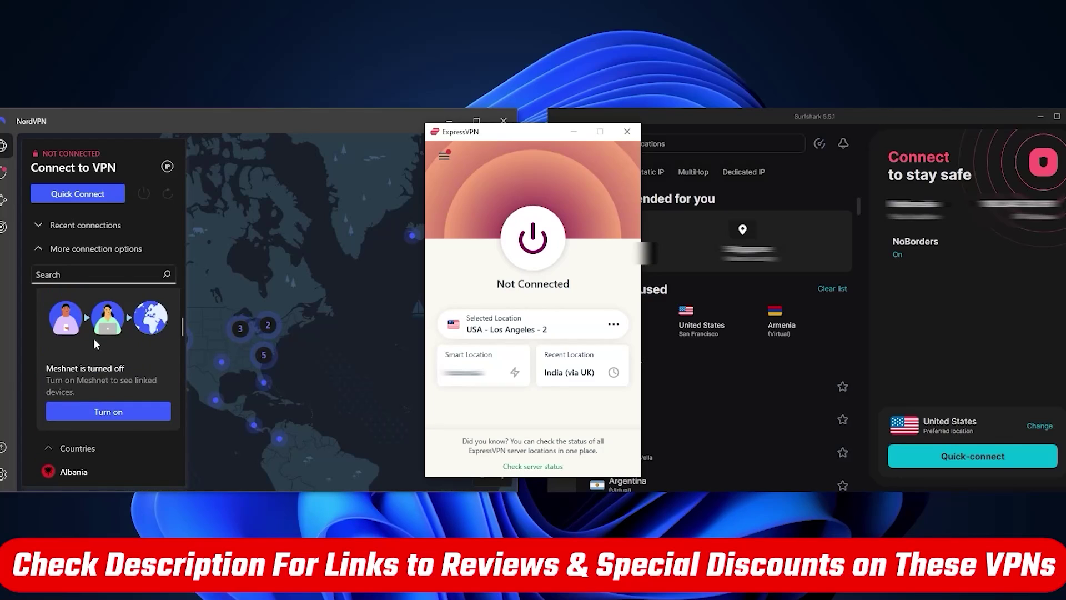
scroll(93, 338, "down", 4)
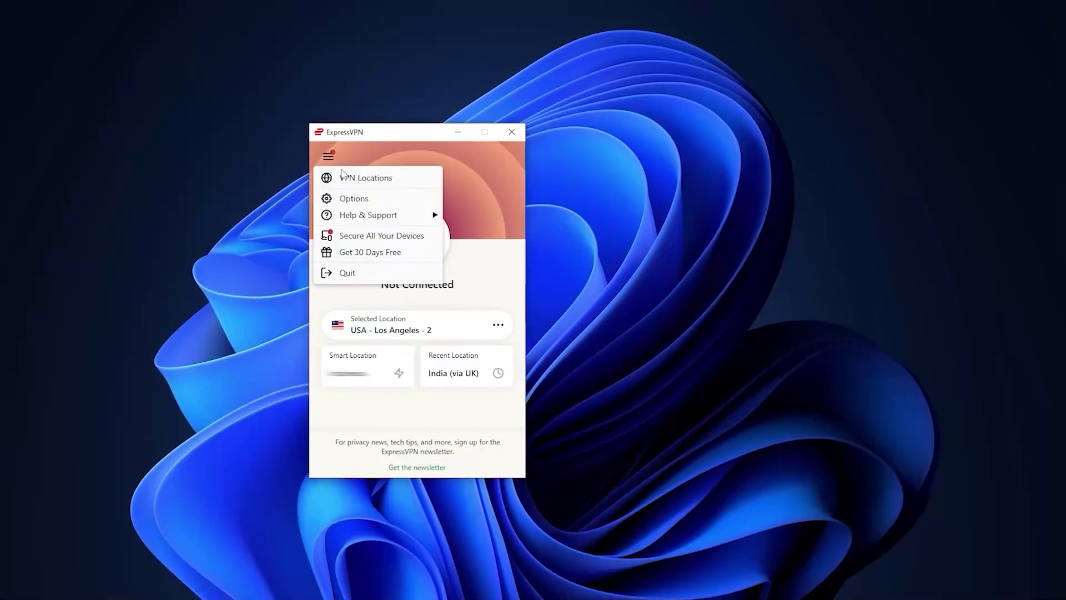
Set ExpressVPN's VPN protocol to Lightway - UDP in Options
left_click(342, 192)
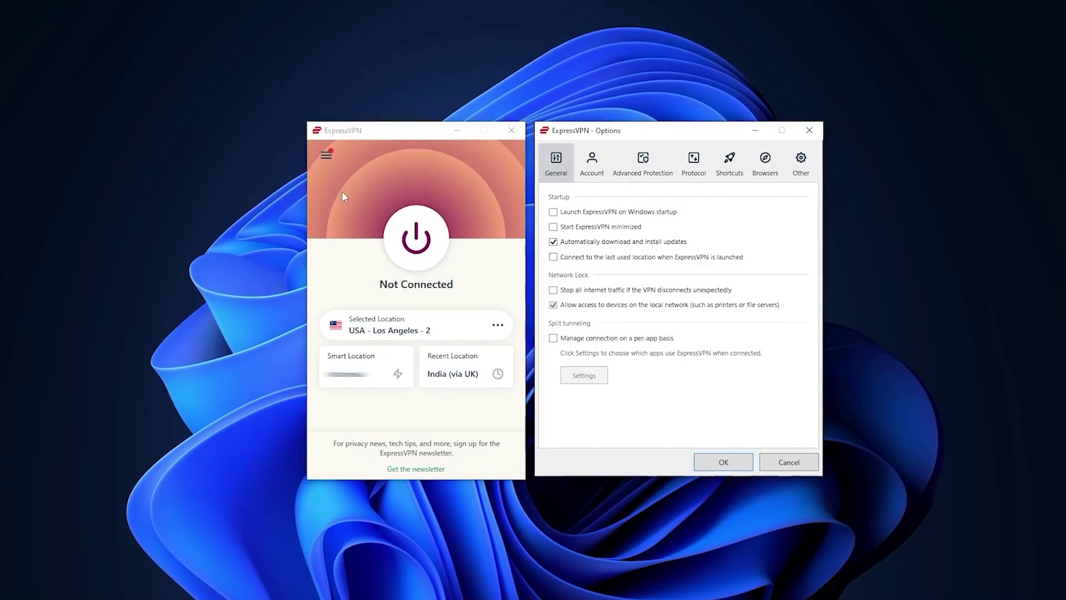
left_click(641, 166)
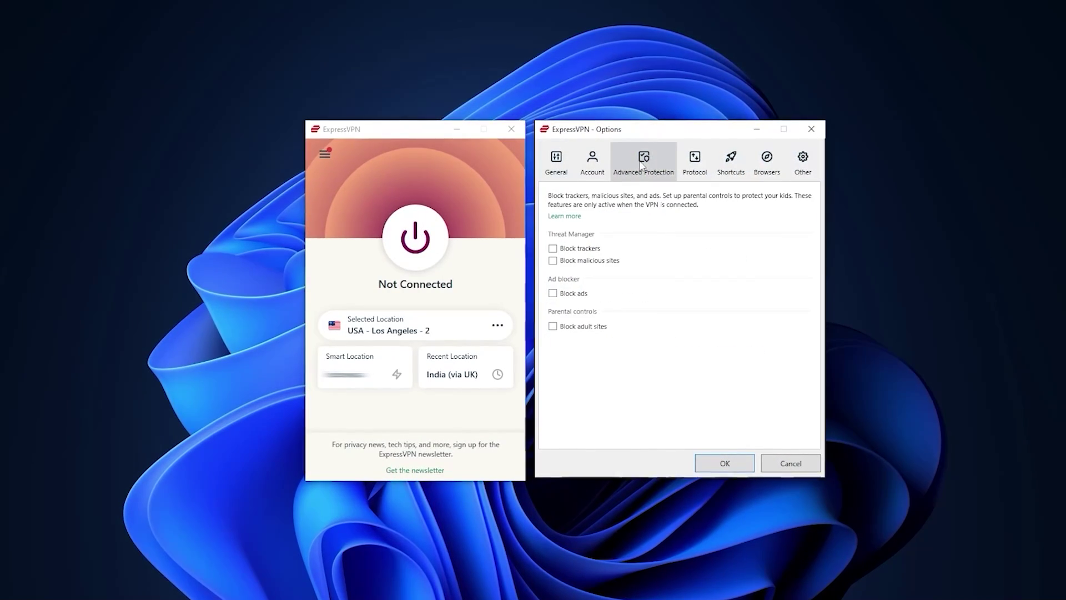
left_click(694, 163)
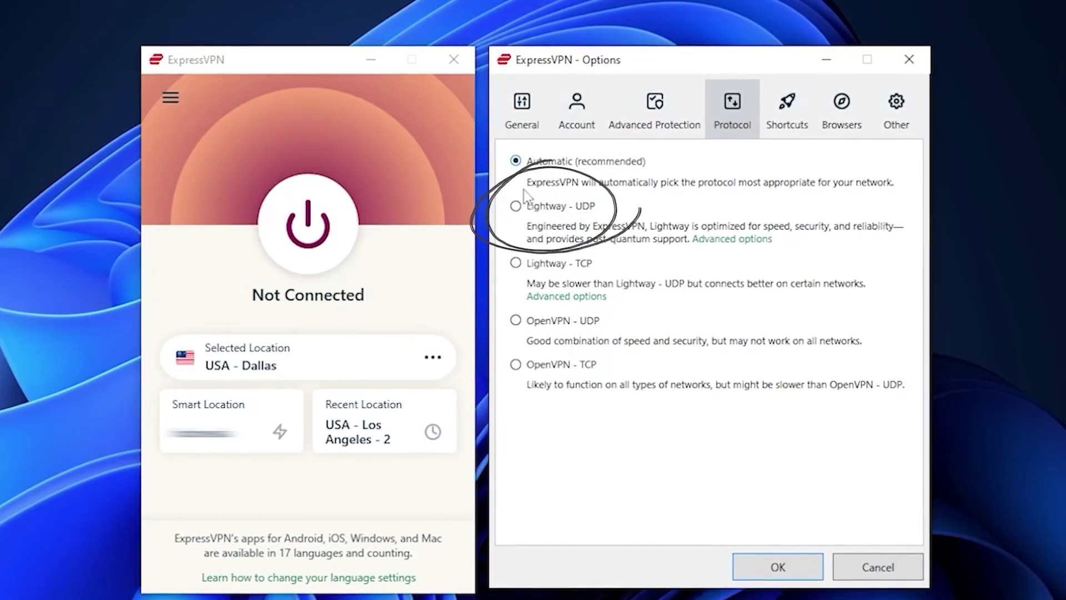
left_click(515, 206)
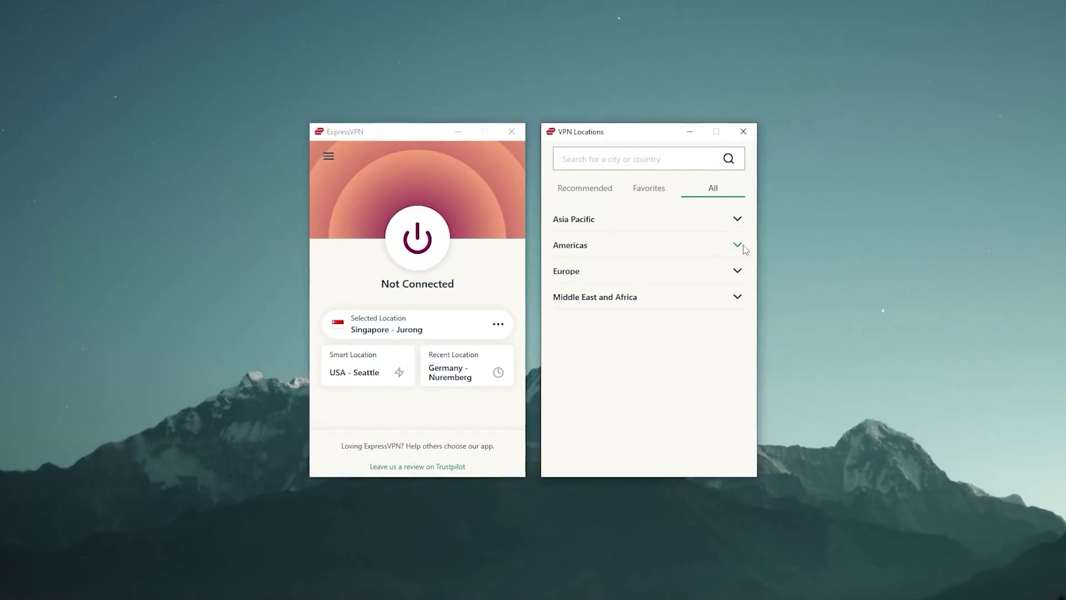
Choose USA - Chicago from the United States cities and connect ExpressVPN
left_click(729, 270)
scroll(673, 295, "down", 3)
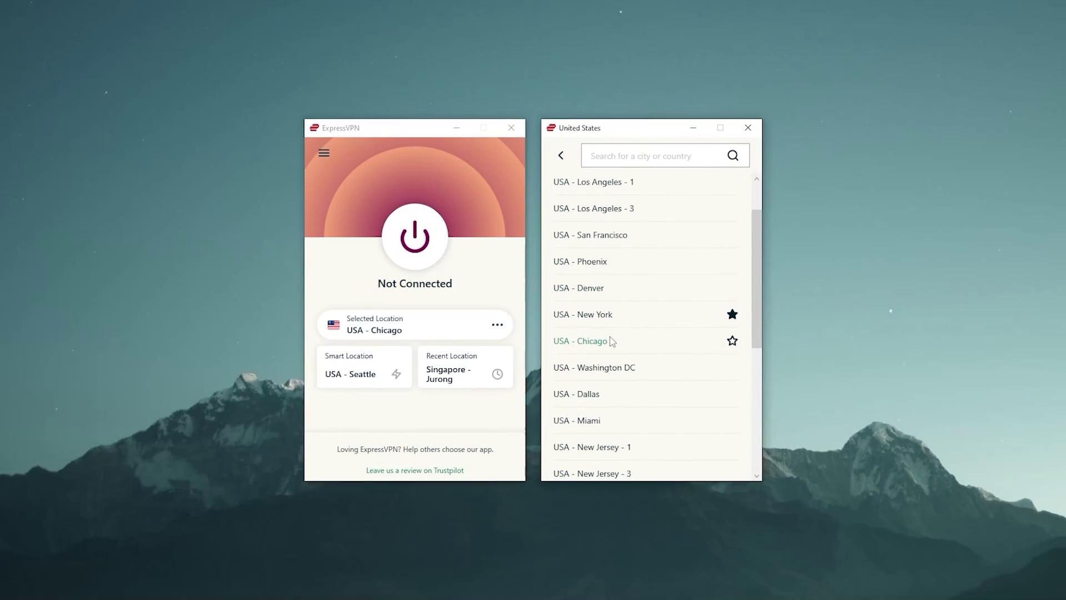
left_click(422, 257)
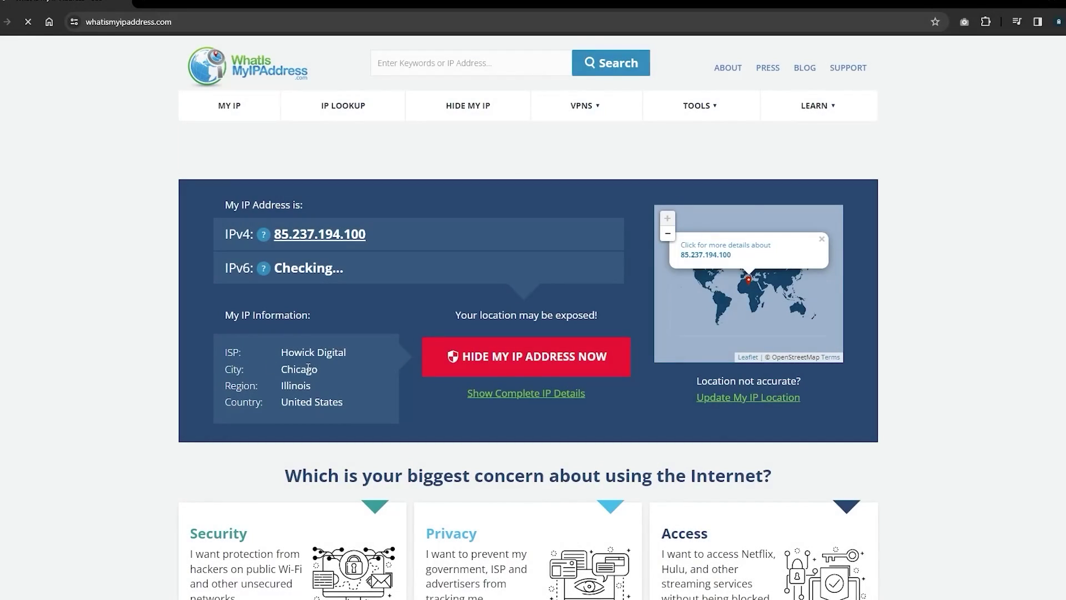
Highlight the City value Chicago in whatismyipaddress.com's IP details
double_click(280, 369)
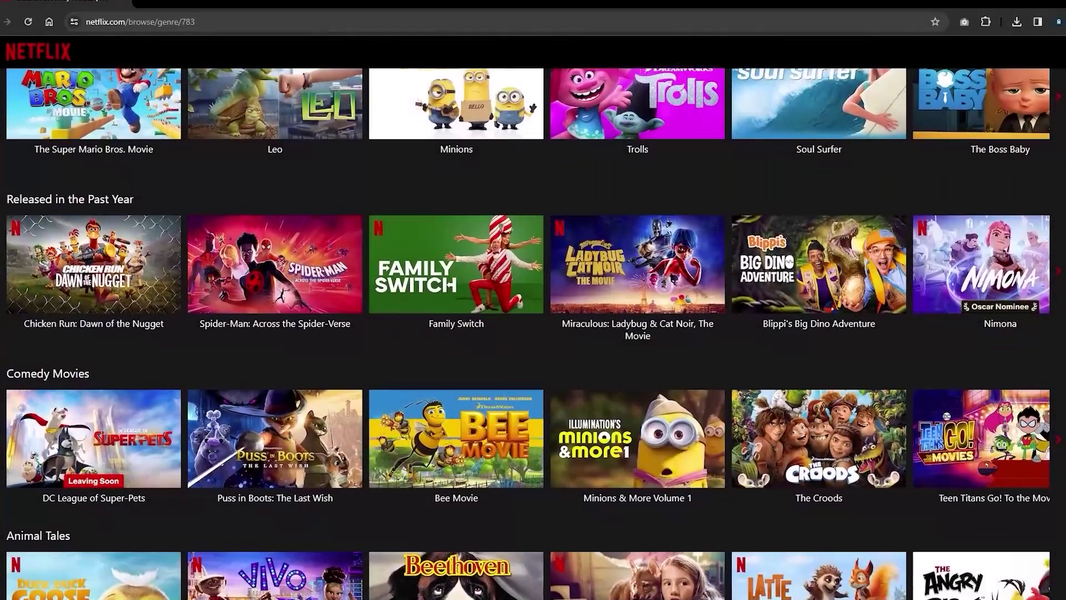
scroll(533, 333, "down", 1)
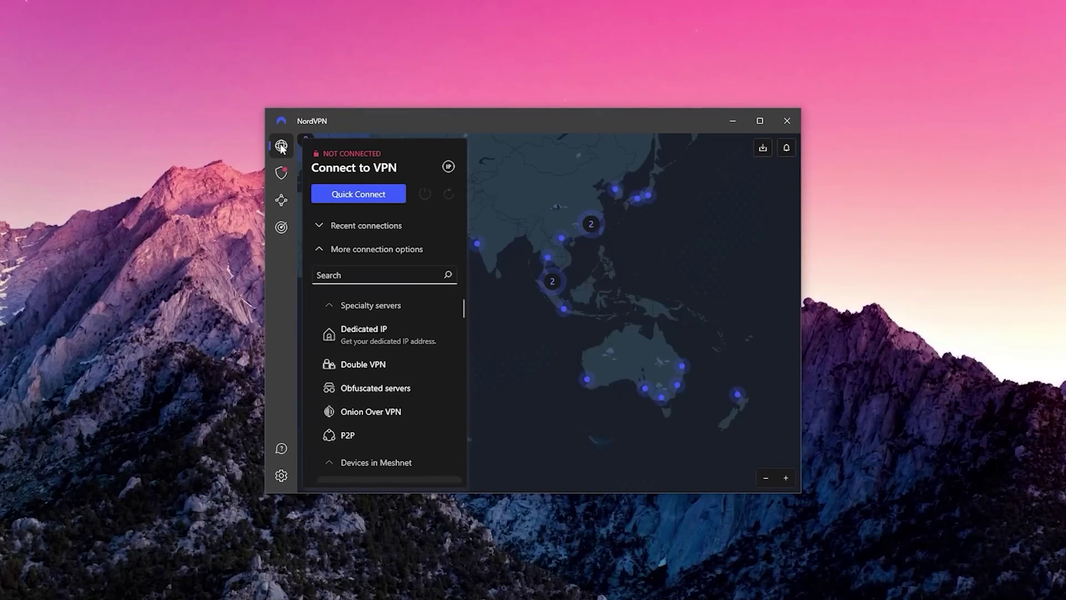
Look over NordVPN's settings page, then pan the map to centre on Italy
left_click(280, 477)
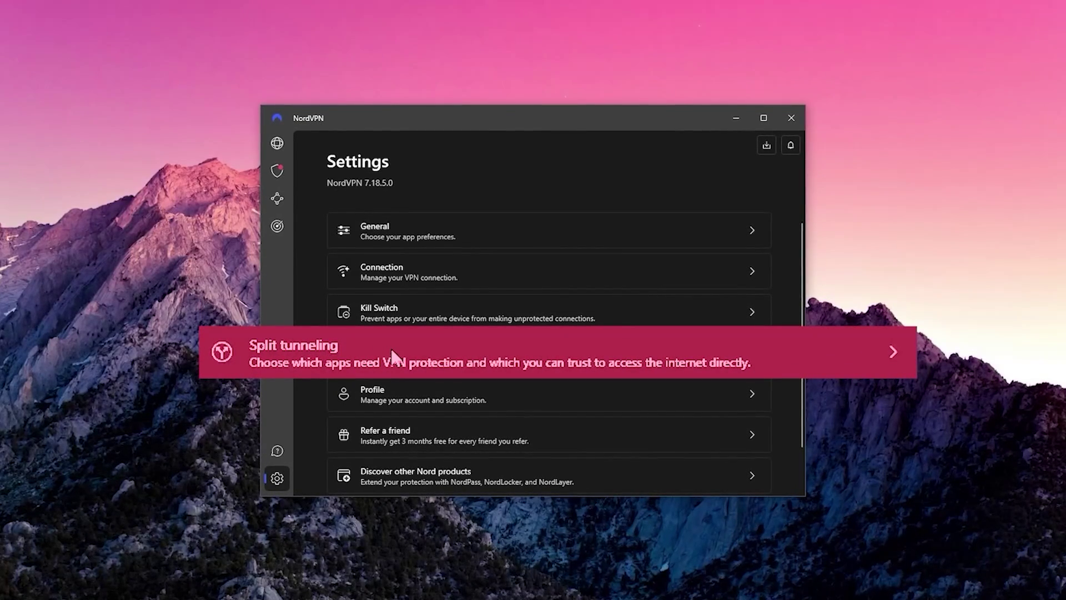
scroll(366, 364, "down", 1)
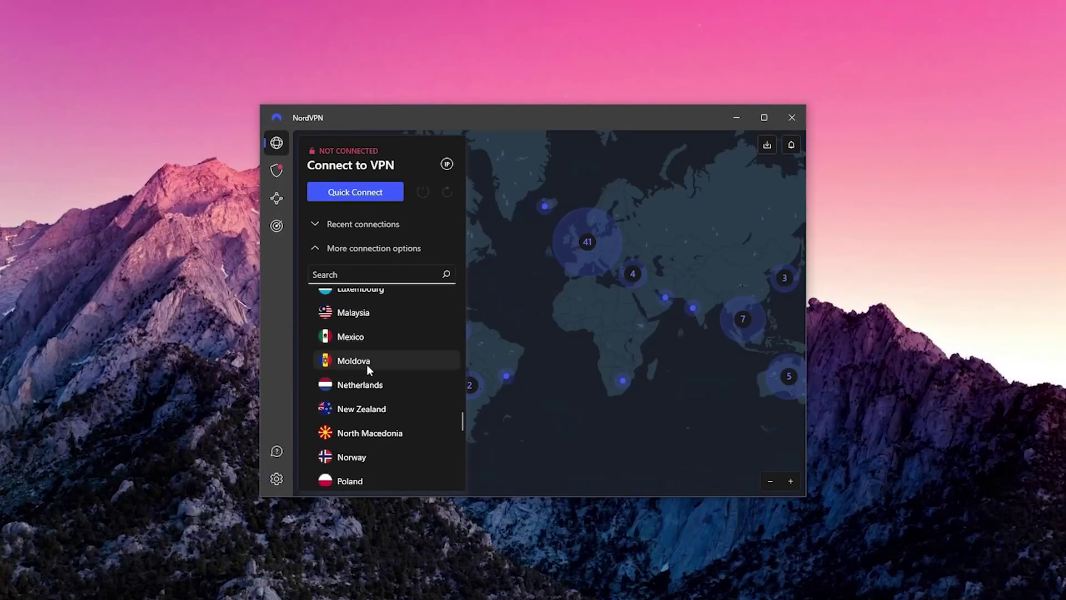
scroll(368, 366, "down", 4)
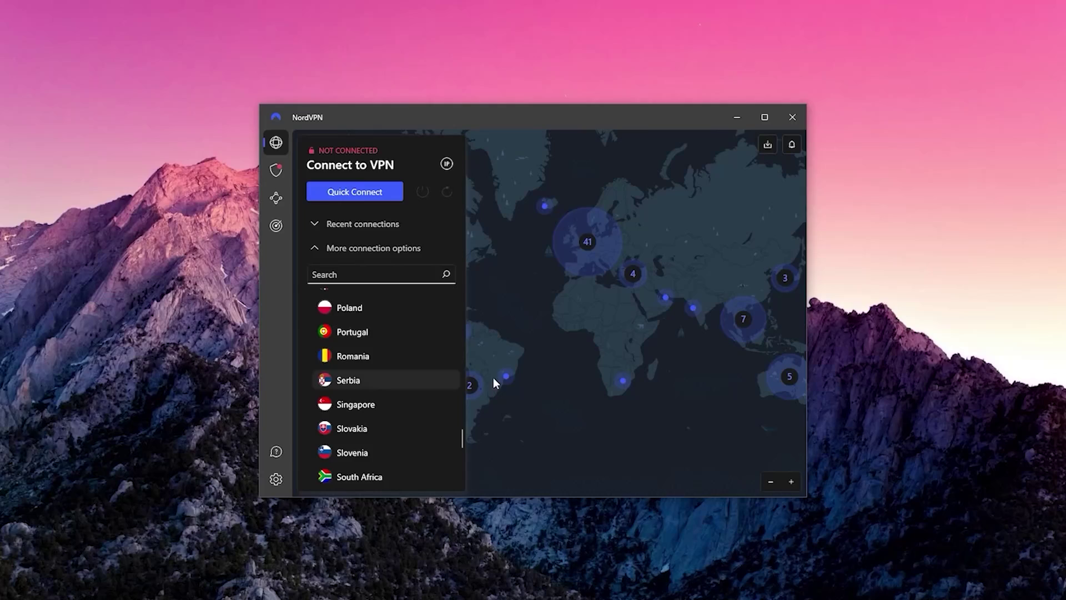
scroll(577, 334, "up", 2)
scroll(582, 332, "up", 2)
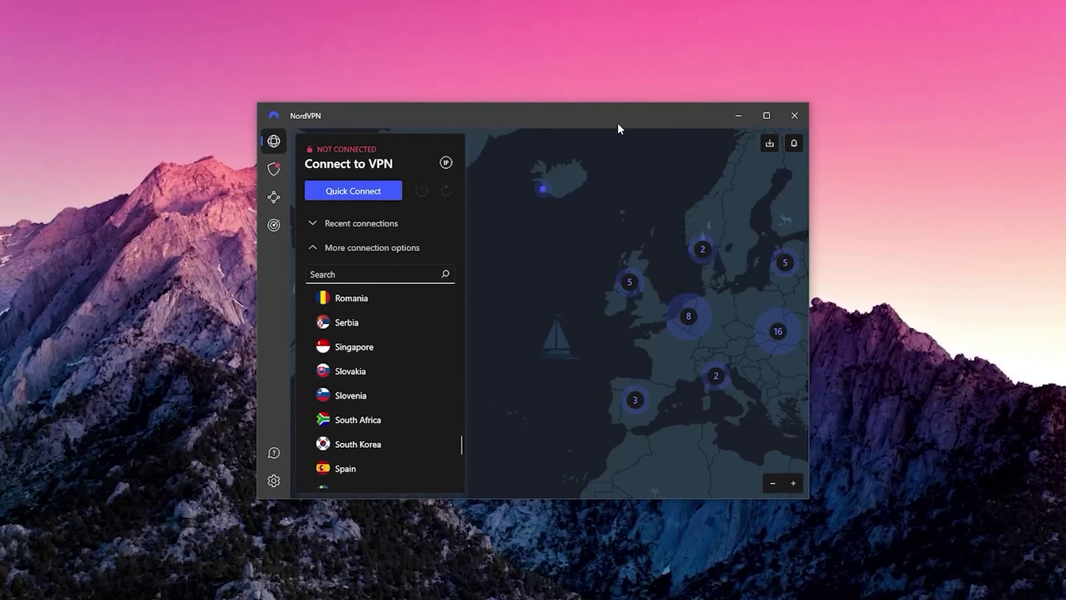
left_click_drag(681, 408, 597, 311)
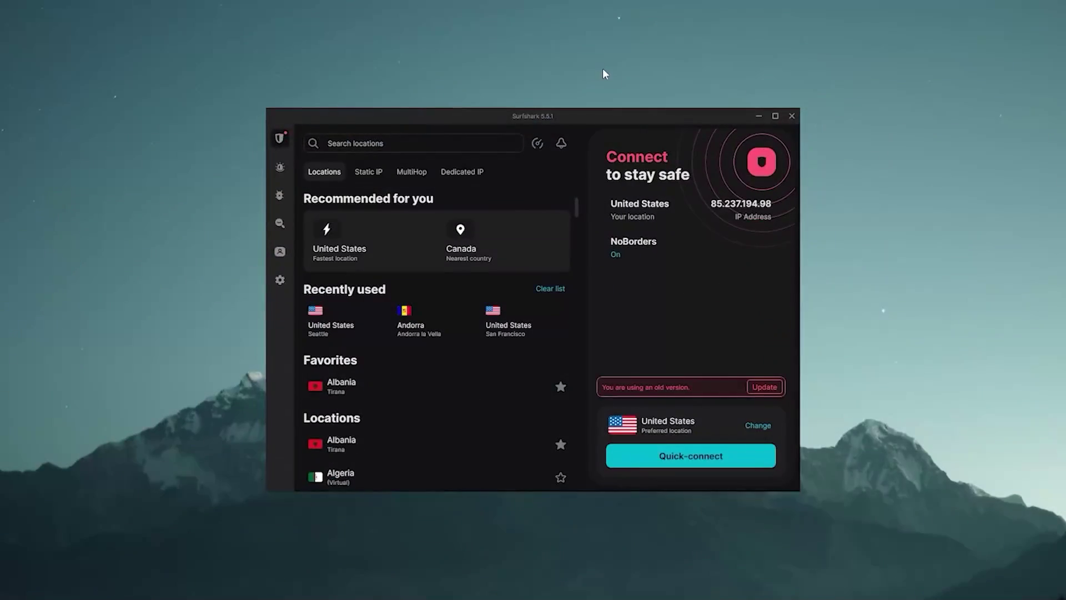
Switch Surfshark's protocol to WireGuard and connect to France - Marseille
left_click(280, 280)
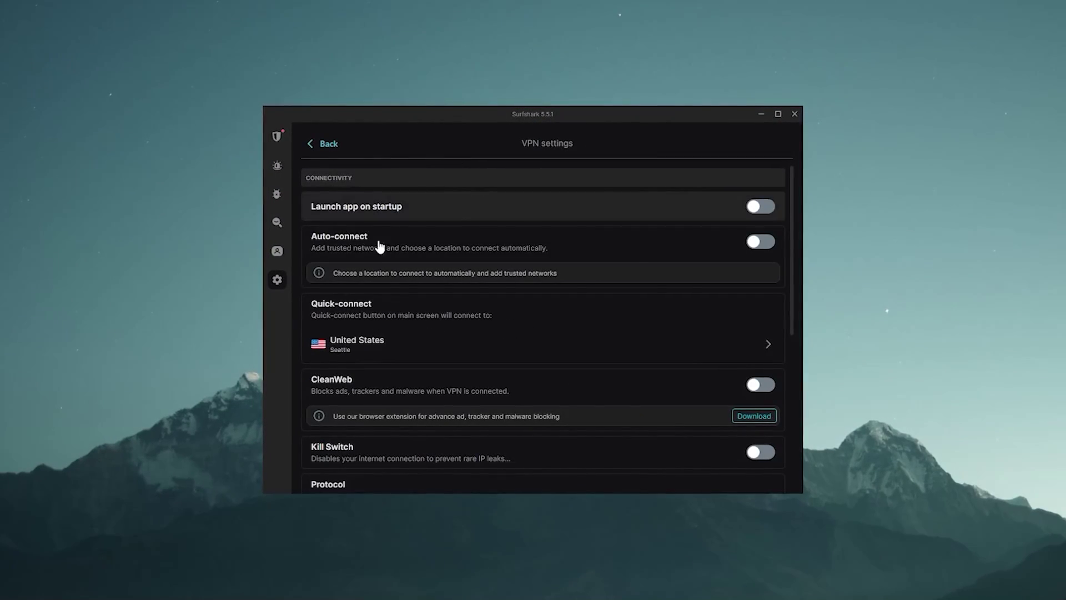
scroll(422, 339, "down", 3)
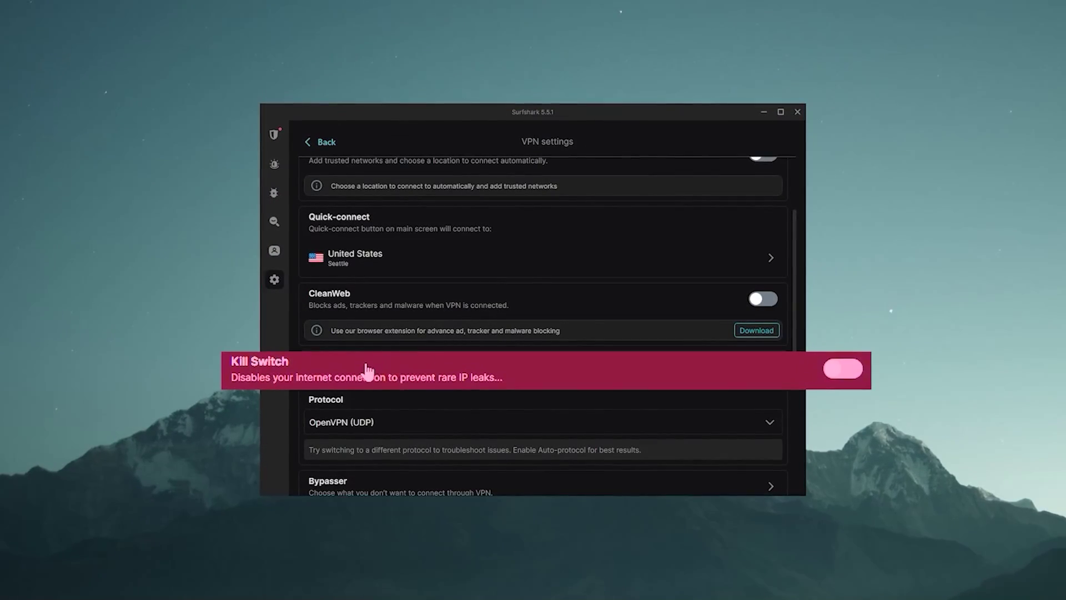
scroll(476, 460, "down", 1)
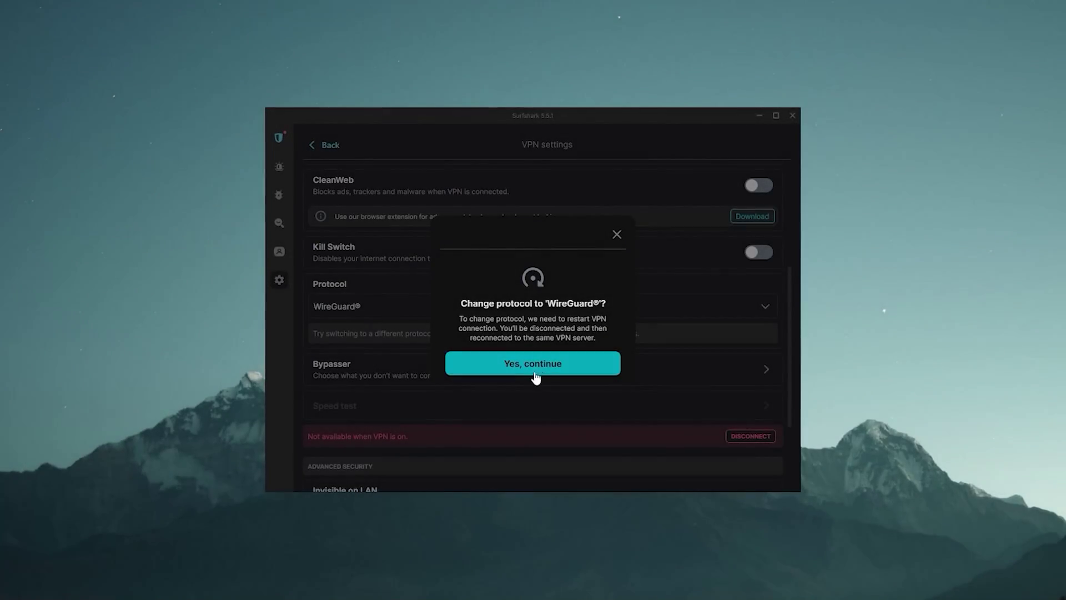
left_click(537, 367)
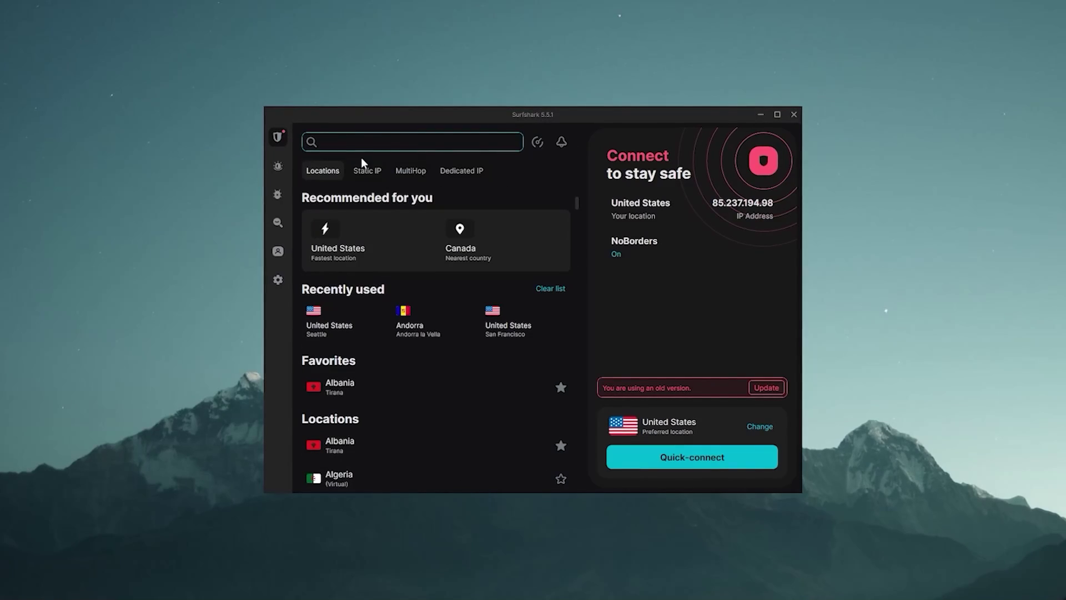
scroll(365, 428, "down", 4)
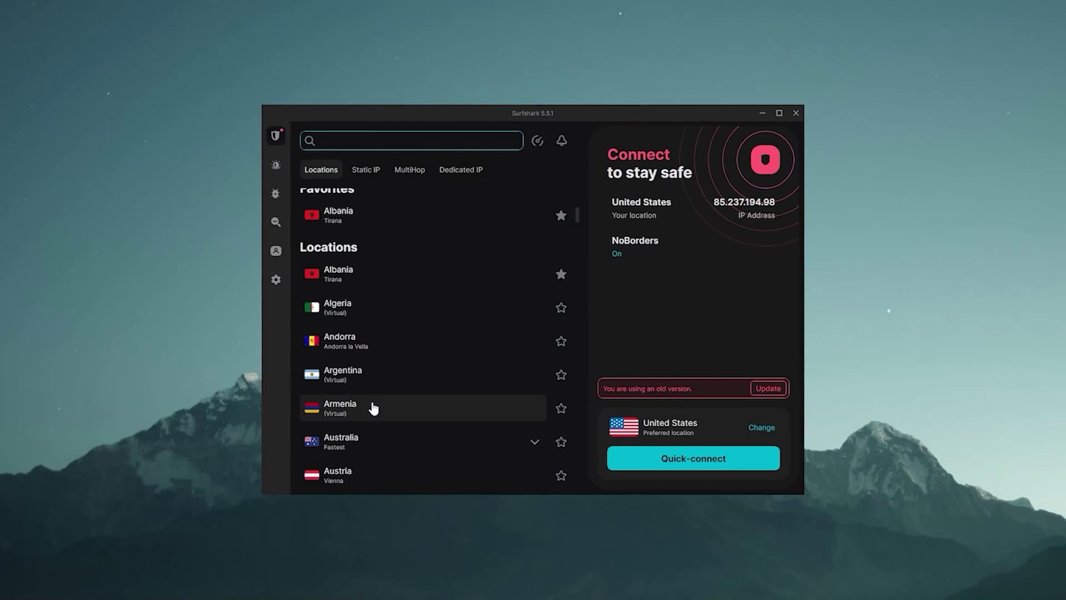
scroll(373, 408, "down", 10)
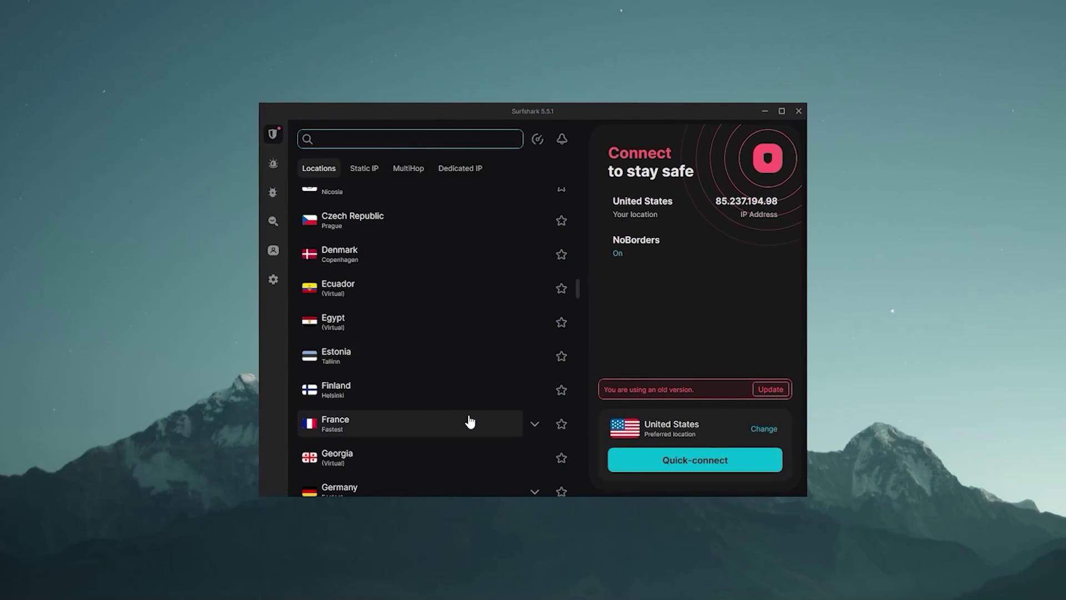
left_click(469, 422)
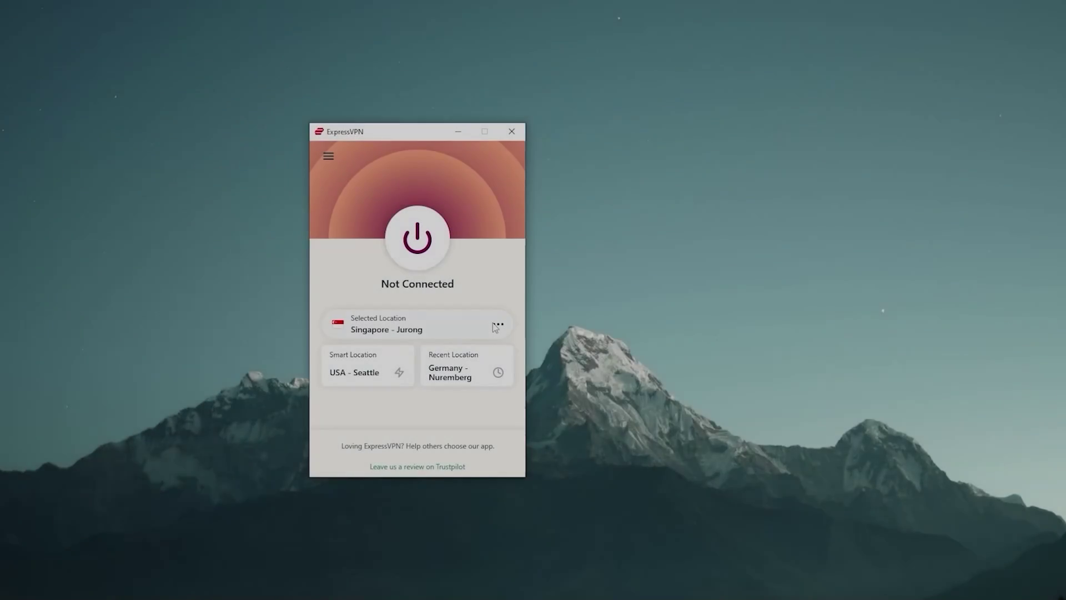
Connect ExpressVPN to USA - Chicago from the All locations list under Americas > United States
left_click(497, 326)
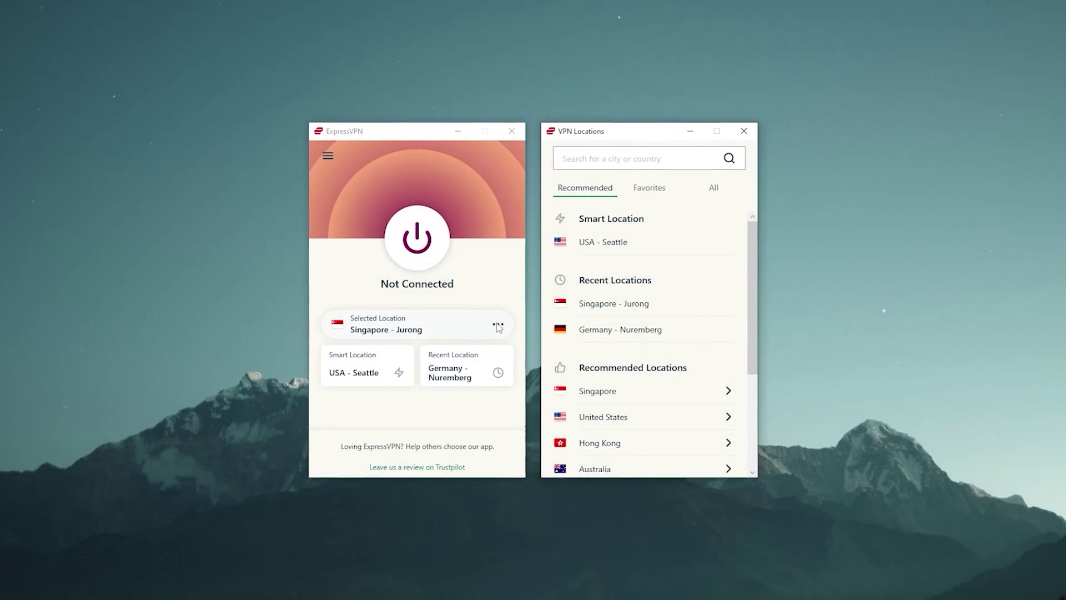
left_click(716, 189)
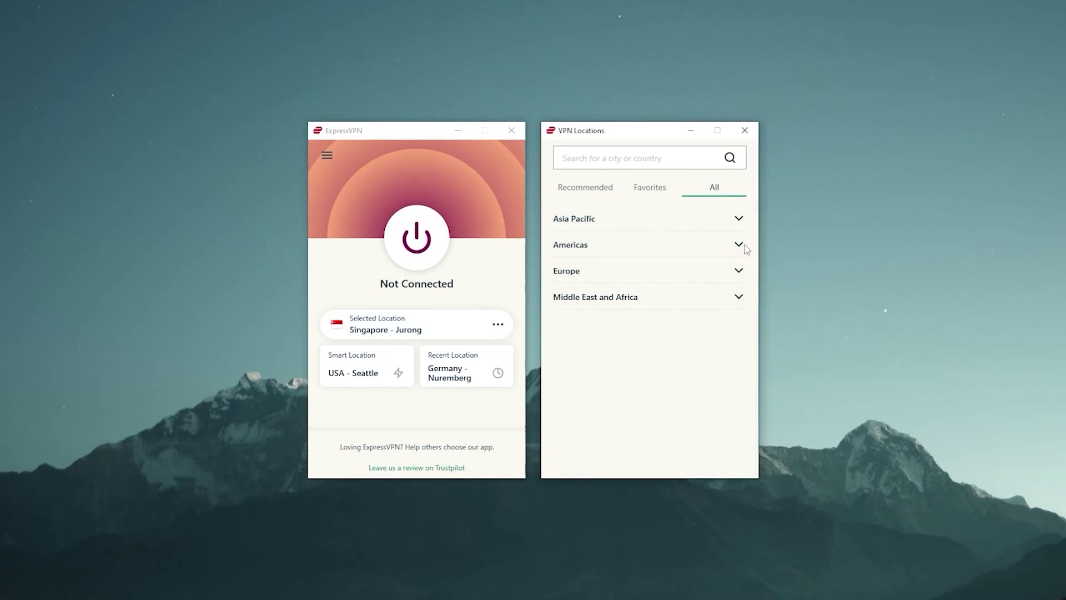
left_click(729, 271)
scroll(668, 298, "down", 2)
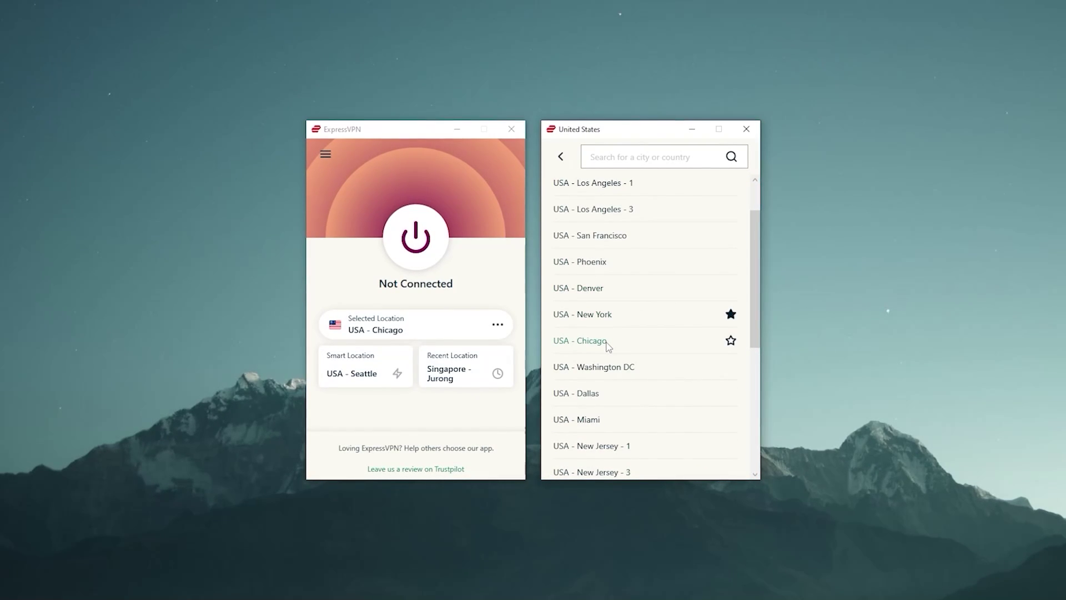
left_click(416, 238)
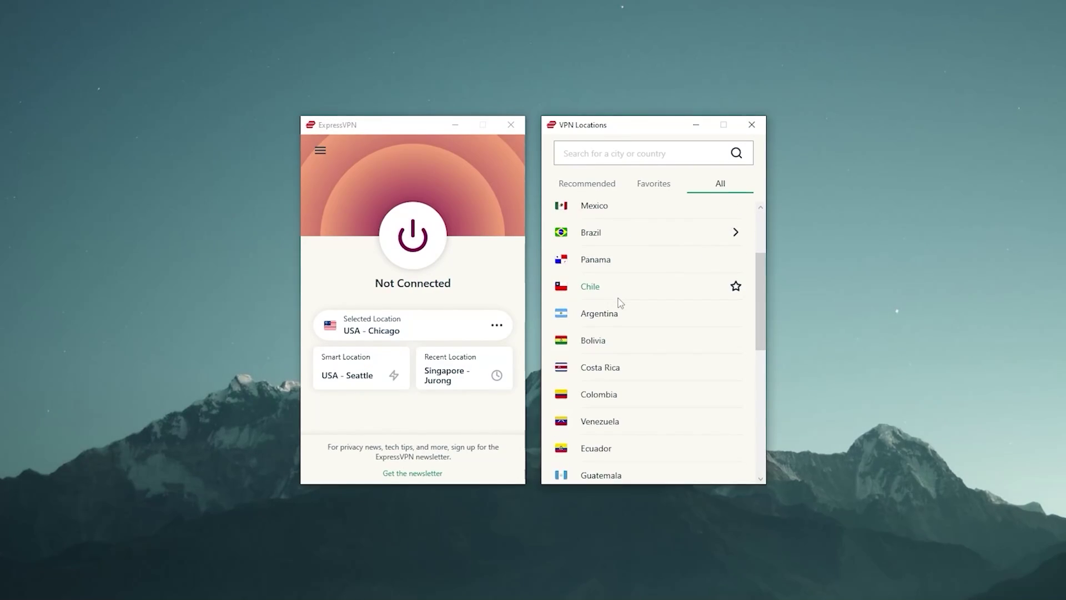
Open ExpressVPN's Options window from the hamburger menu
scroll(620, 303, "down", 2)
scroll(619, 302, "down", 5)
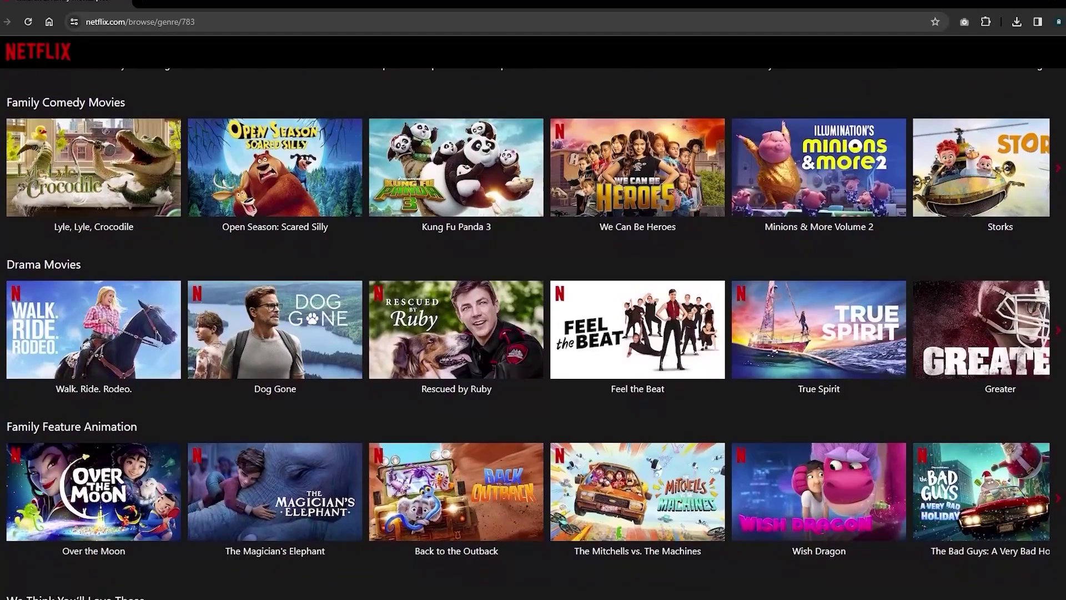
scroll(533, 333, "down", 1)
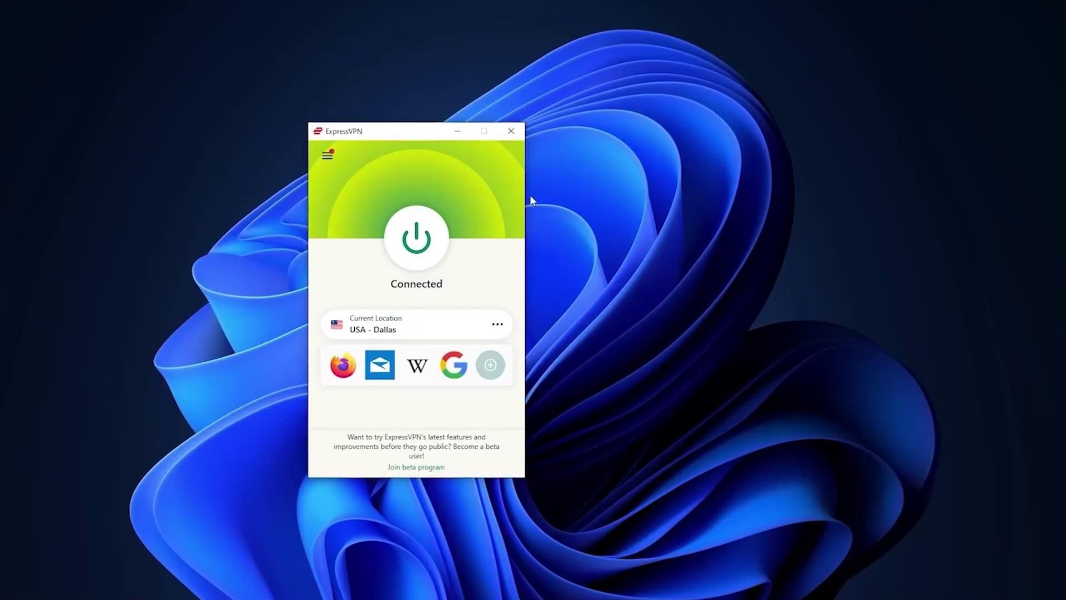
left_click(325, 155)
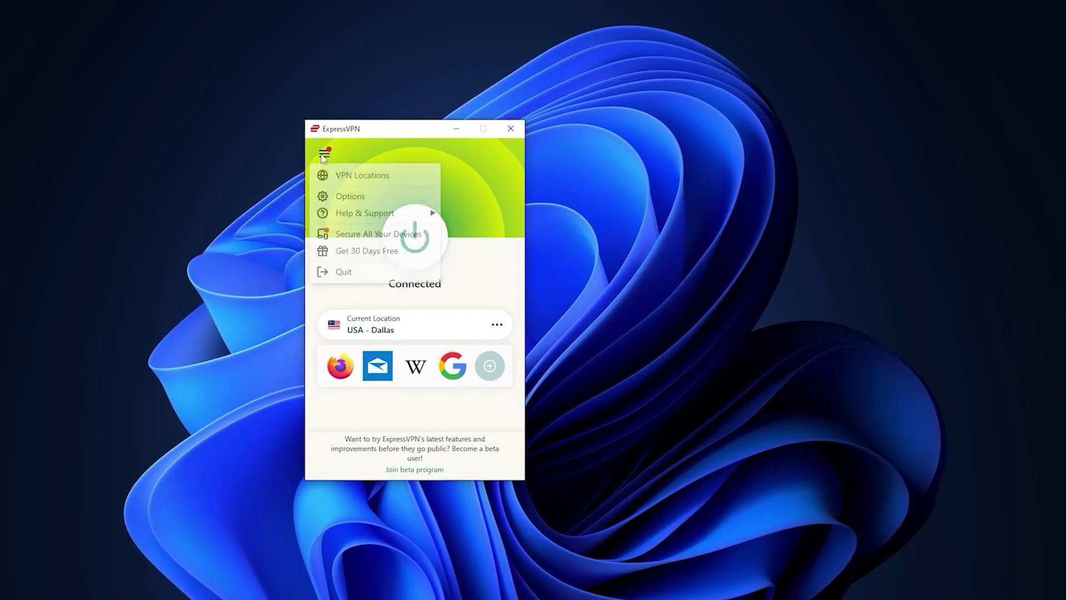
left_click(332, 195)
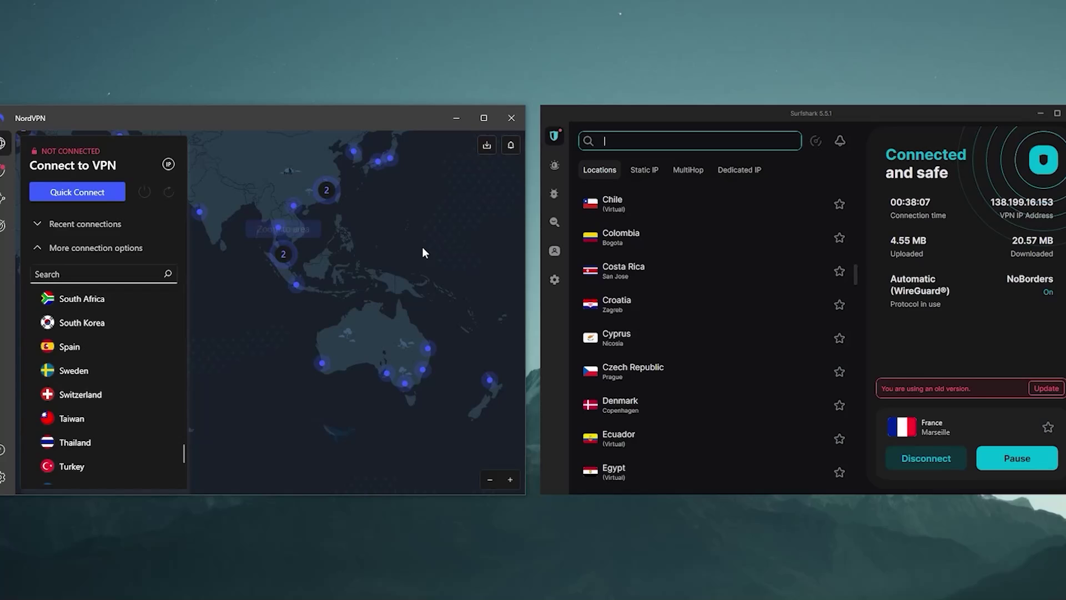
scroll(117, 352, "down", 3)
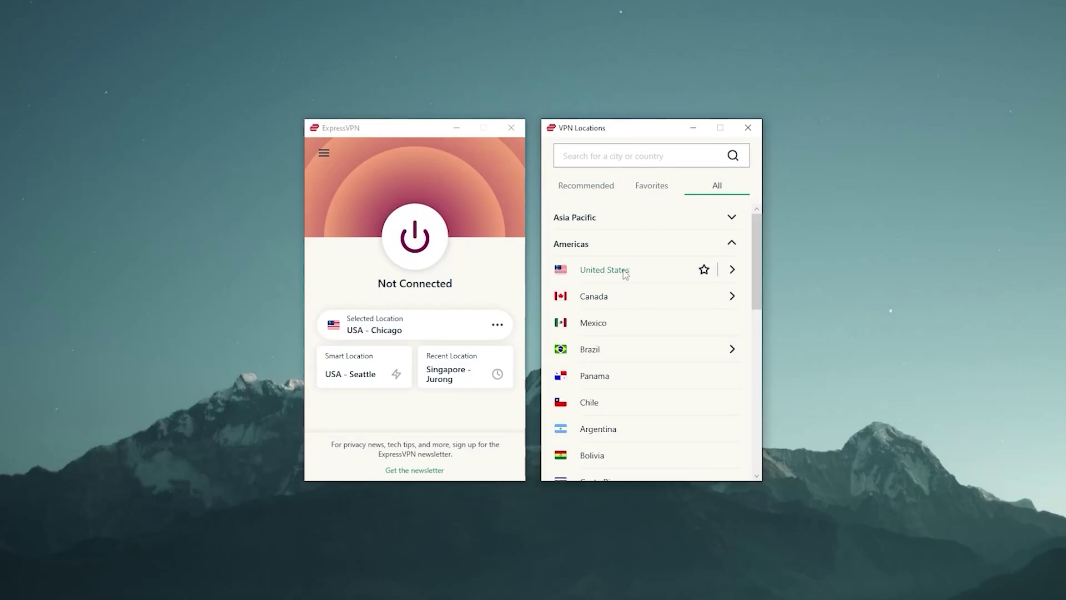
scroll(620, 303, "down", 3)
scroll(620, 303, "down", 6)
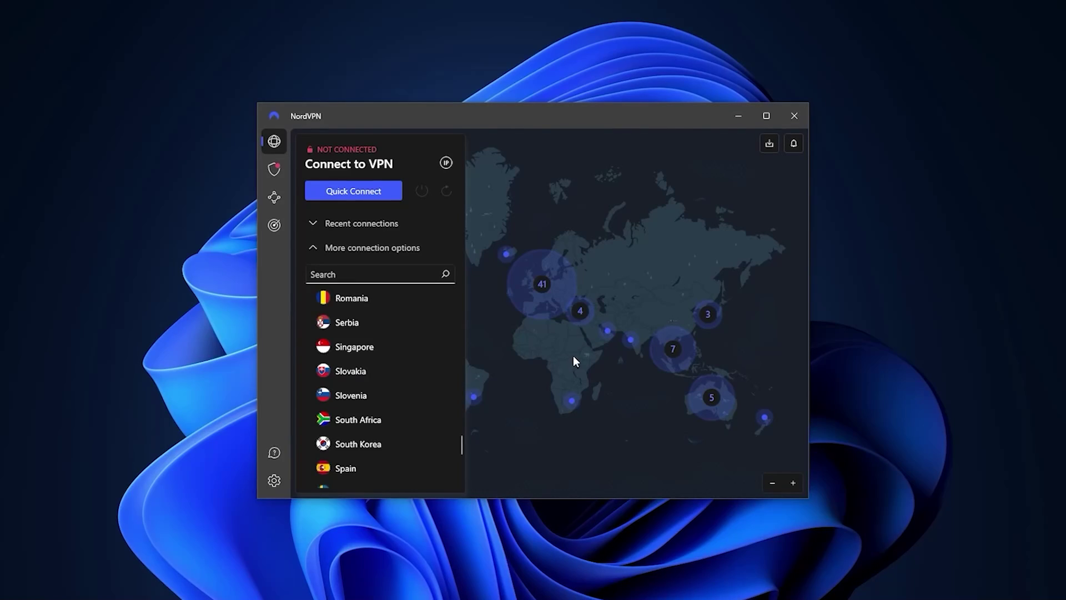
scroll(549, 339, "up", 5)
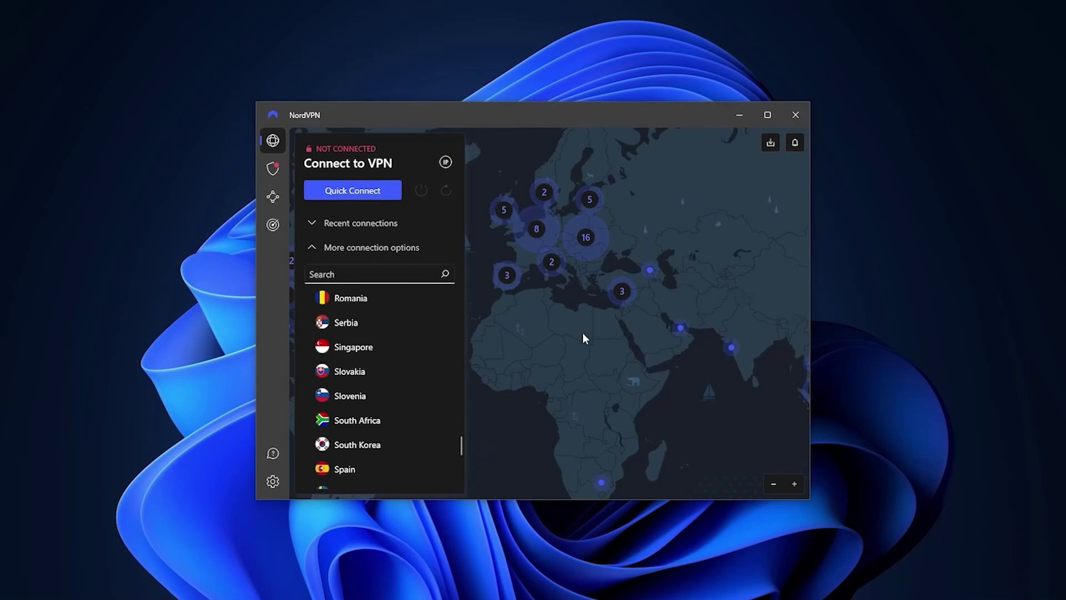
left_click_drag(590, 383, 745, 427)
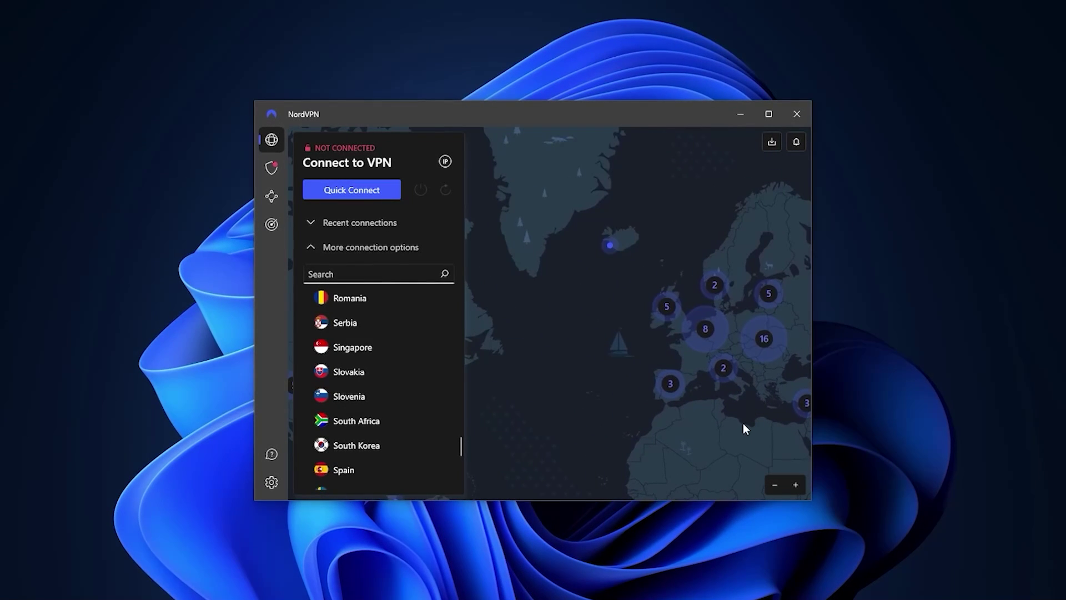
left_click_drag(576, 411, 703, 339)
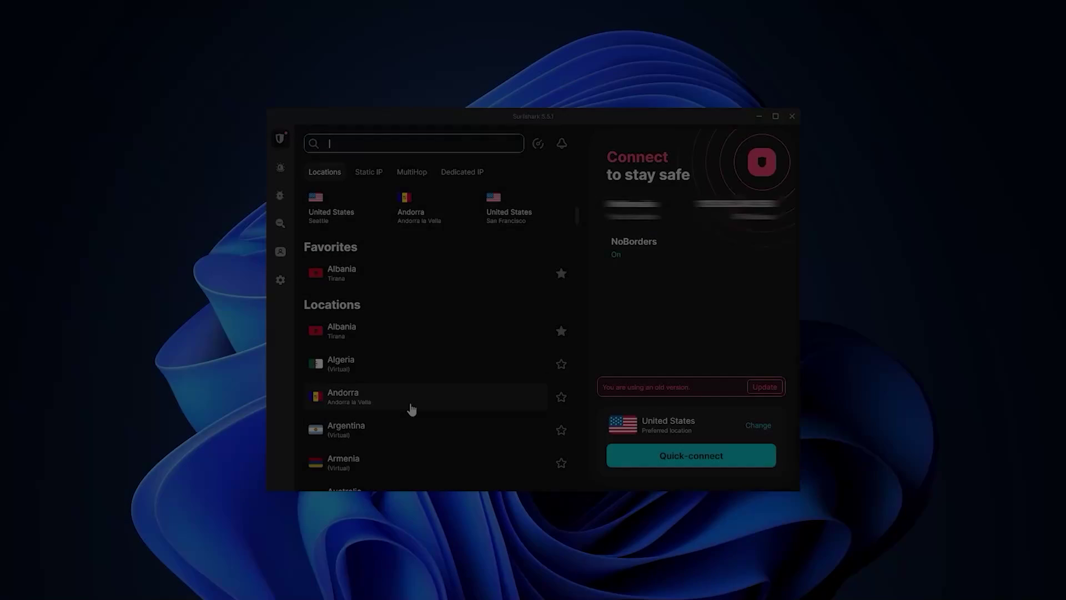
scroll(409, 408, "down", 4)
scroll(412, 409, "down", 5)
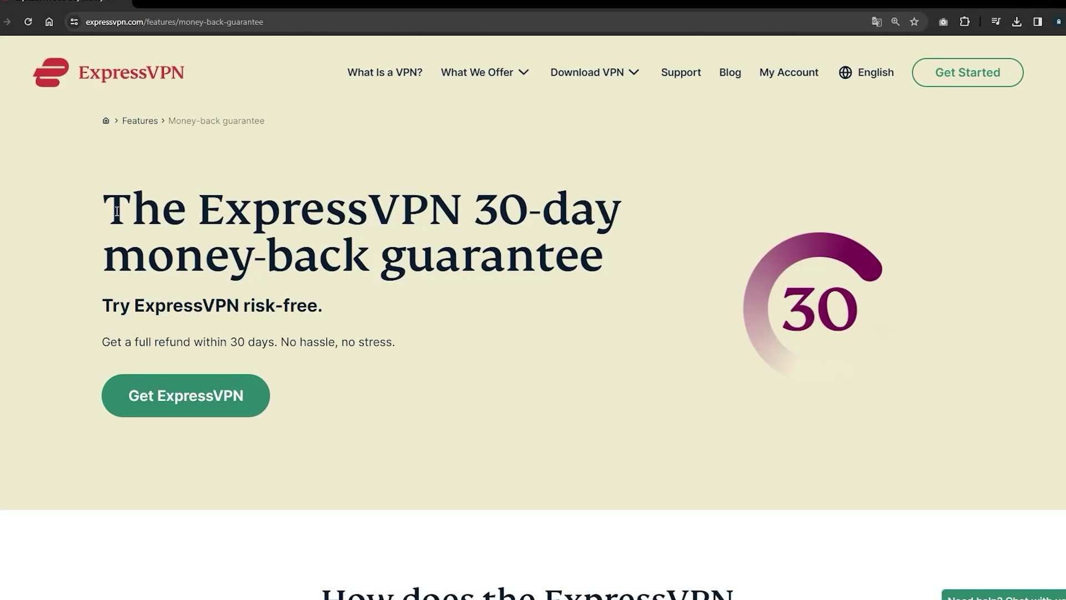
Highlight the headline of ExpressVPN's 30-day money-back guarantee page
left_click_drag(111, 210, 616, 262)
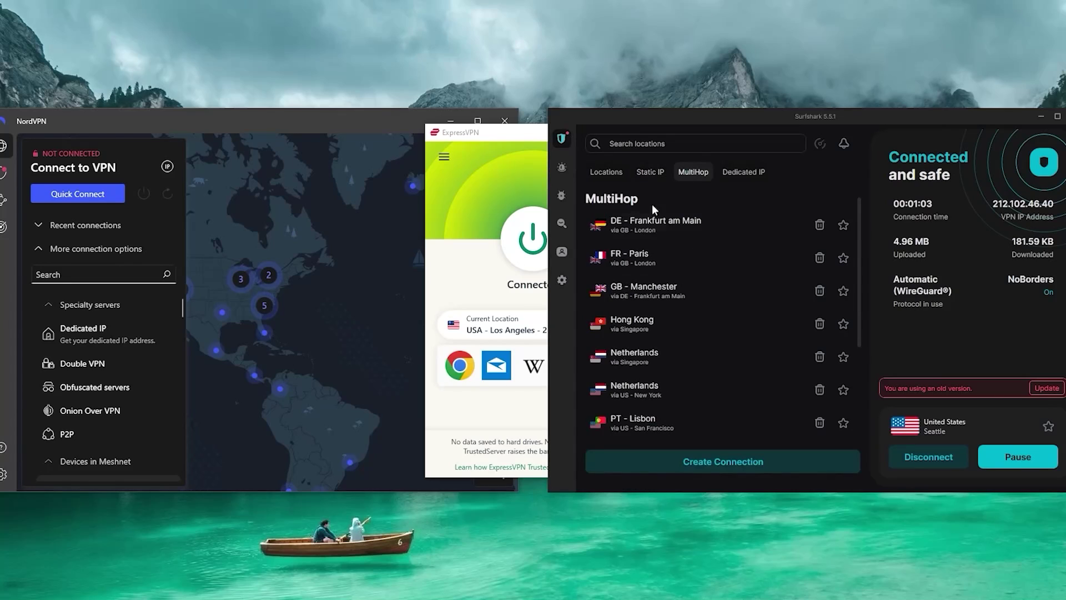
Show Surfshark's MultiHop connections list
left_click(342, 285)
scroll(353, 239, "up", 5)
left_click_drag(408, 351, 340, 368)
View NordVPN's Dedicated IP offer, then return to the map
scroll(110, 389, "down", 3)
scroll(110, 389, "up", 3)
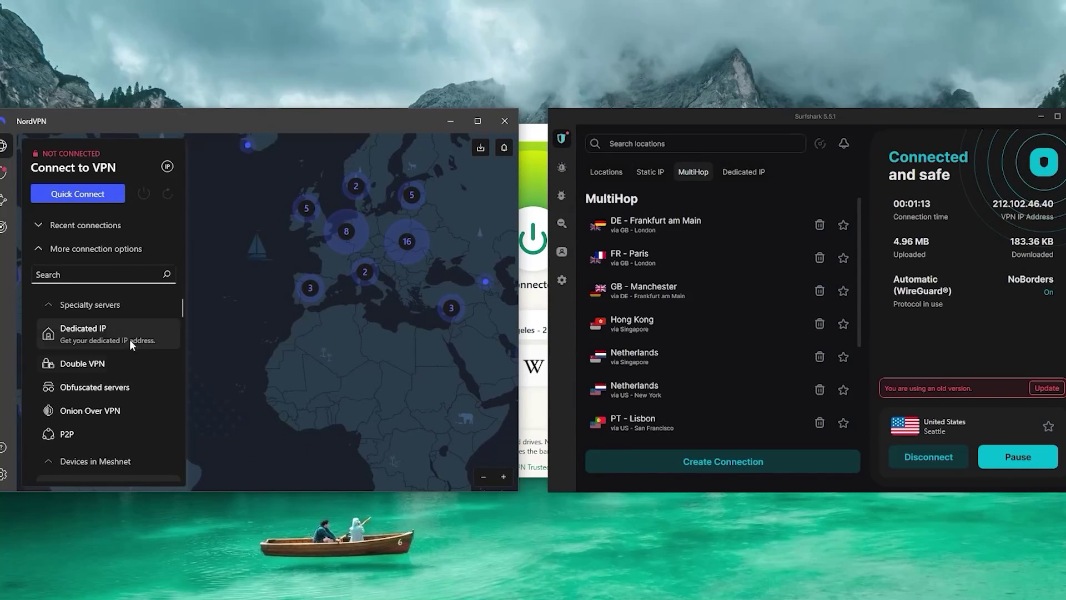
left_click(131, 336)
left_click(474, 166)
scroll(348, 300, "down", 3)
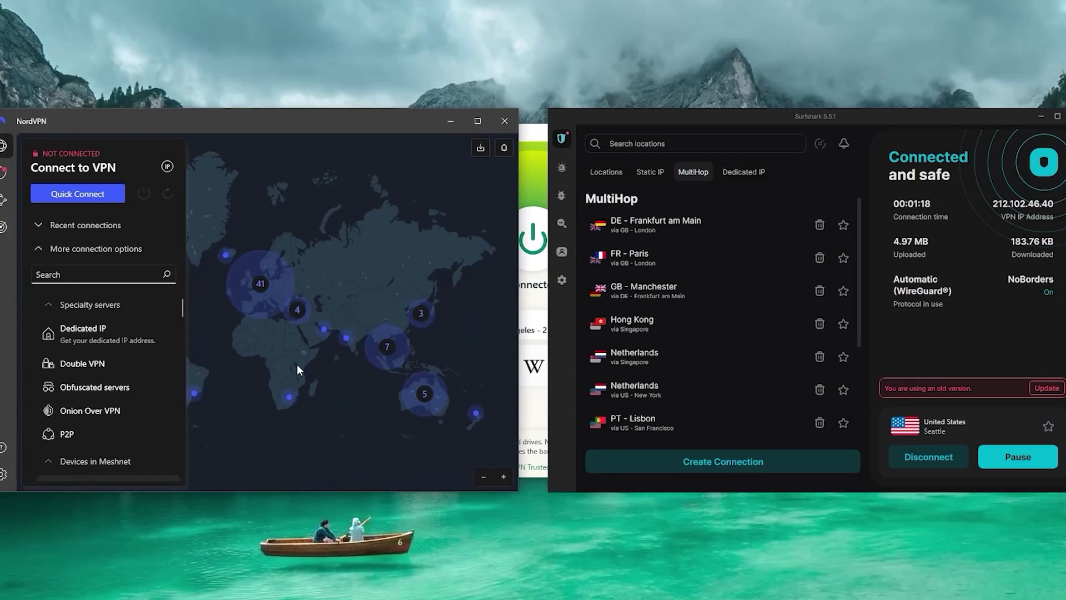
Bring ExpressVPN forward and view, then close, its VPN Locations list
left_click(533, 178)
left_click(444, 157)
left_click(481, 177)
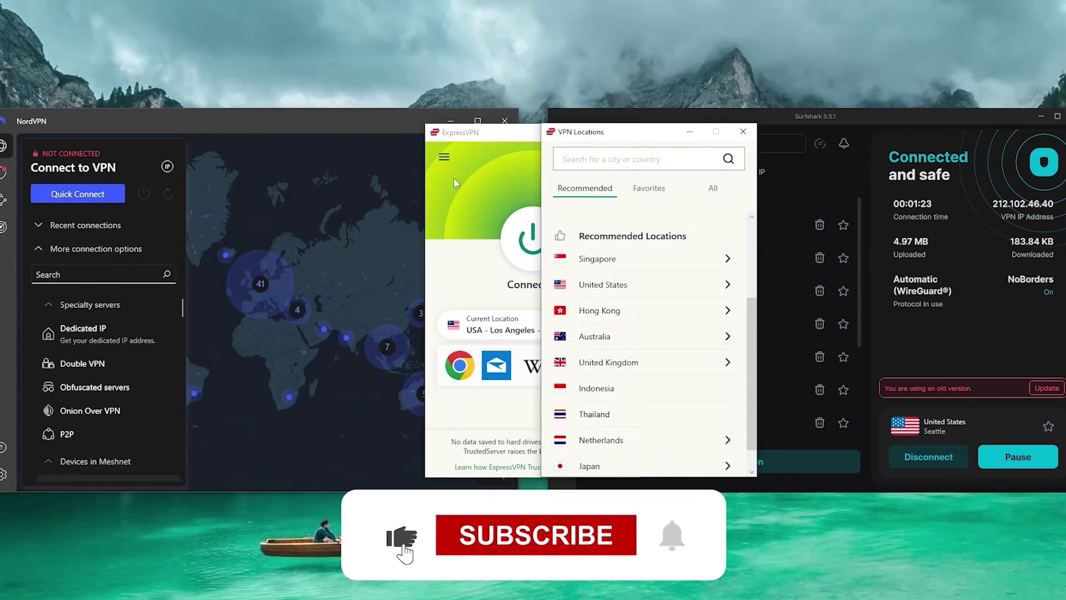
left_click(744, 131)
Browse Surfshark's Dedicated IP, Alert, Antivirus and Search pages, ending on Search
left_click(744, 172)
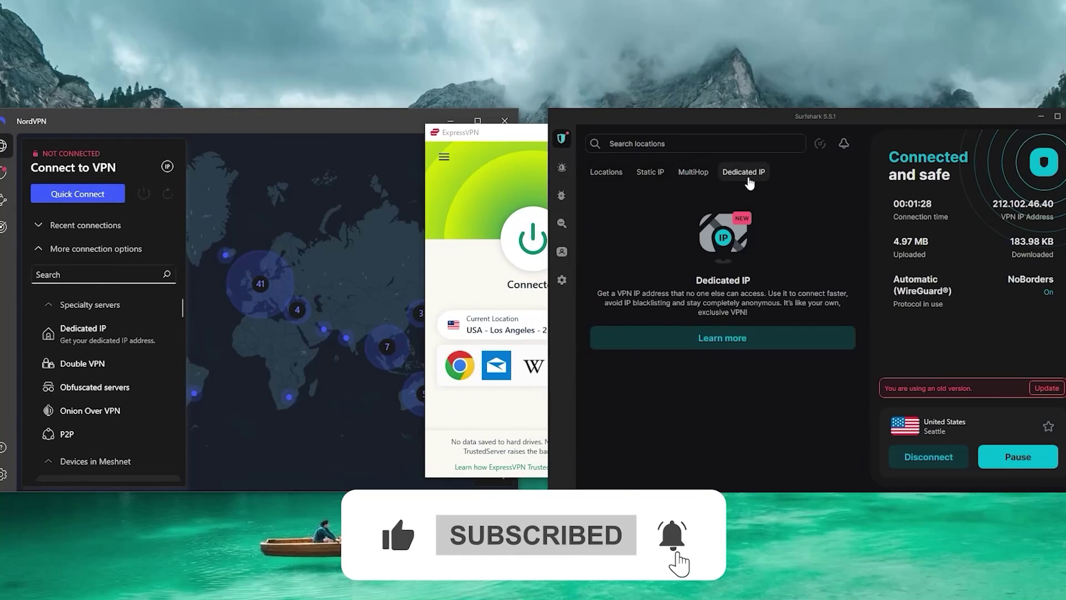
left_click(562, 167)
left_click(563, 203)
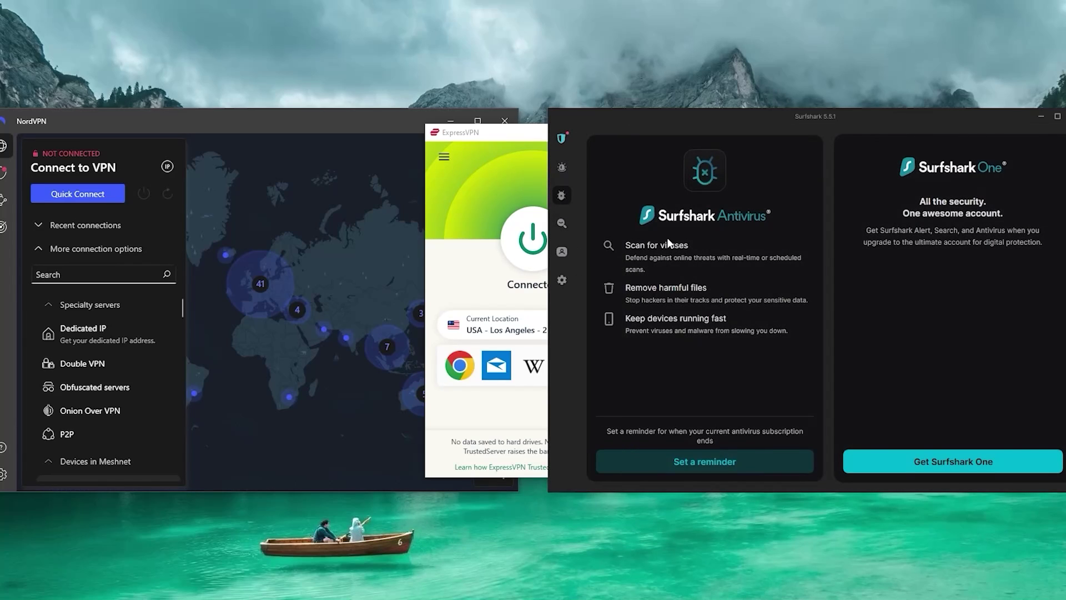
left_click(578, 222)
Open NordVPN's Threat Protection page, with Web protection on
left_click(509, 145)
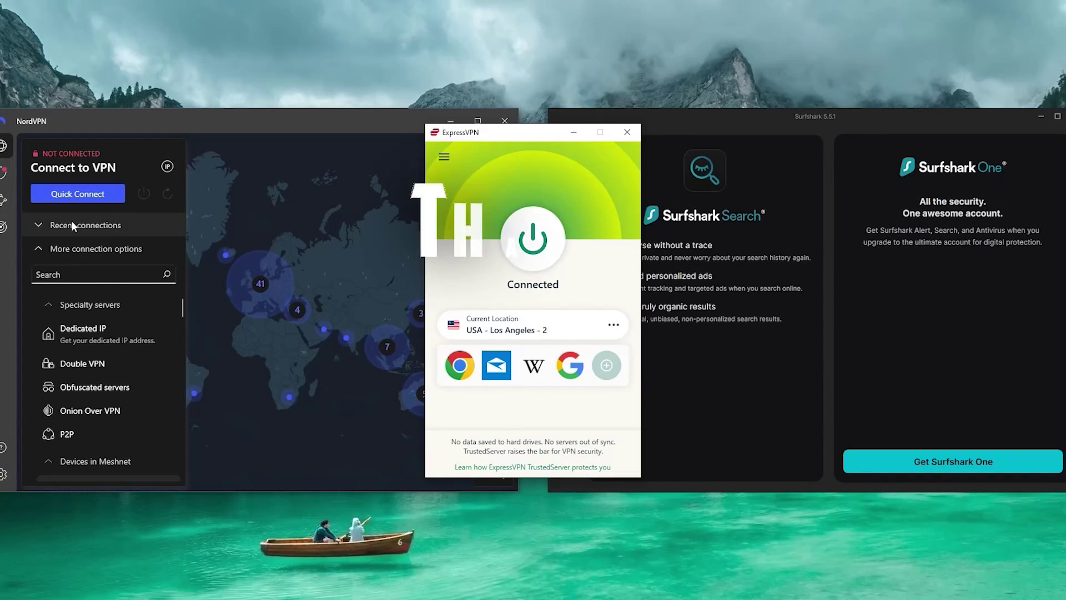
scroll(100, 361, "down", 5)
left_click(3, 173)
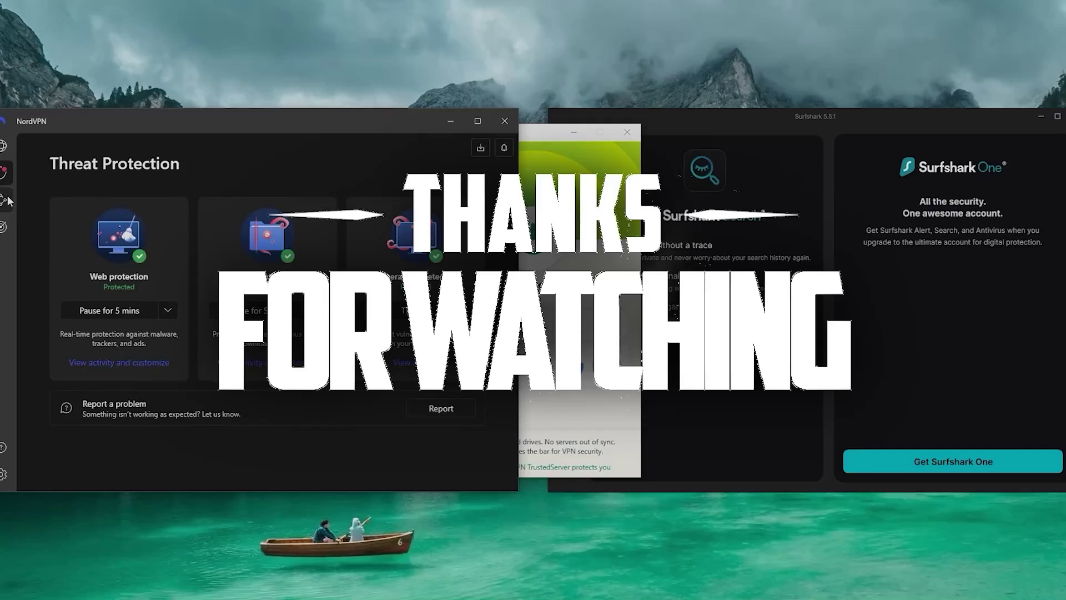